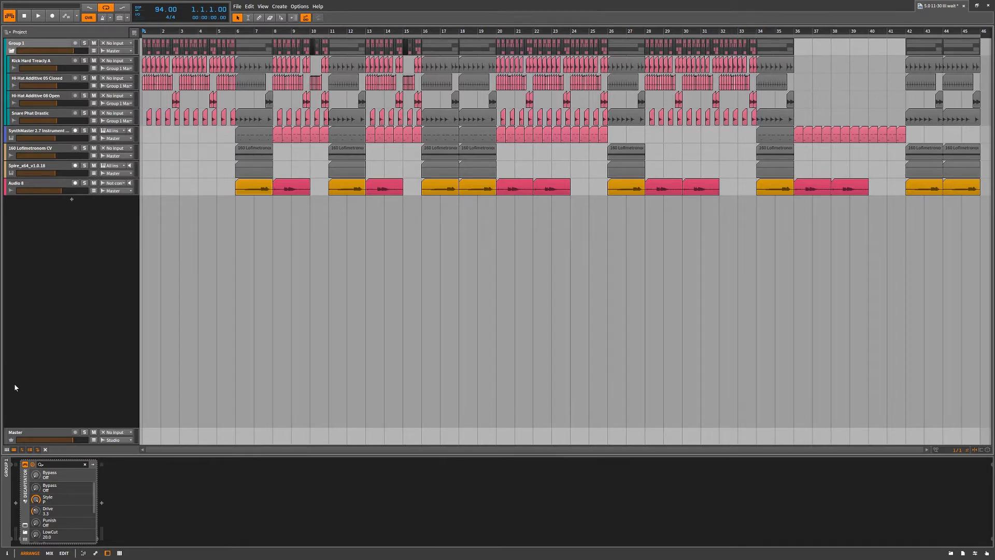
Toggle the clip launcher and the arranger timeline off and on, ending with both displayed side by side
click(13, 450)
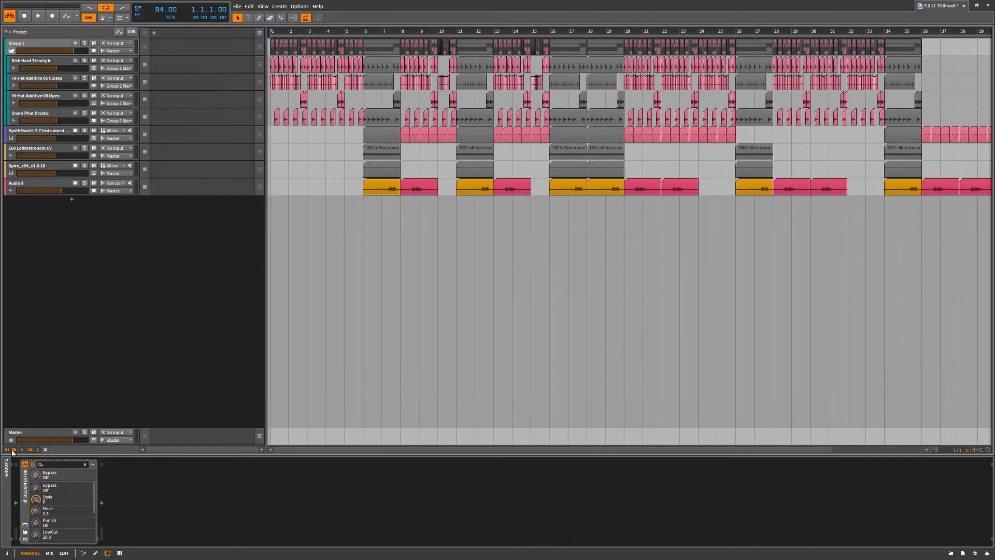
click(14, 449)
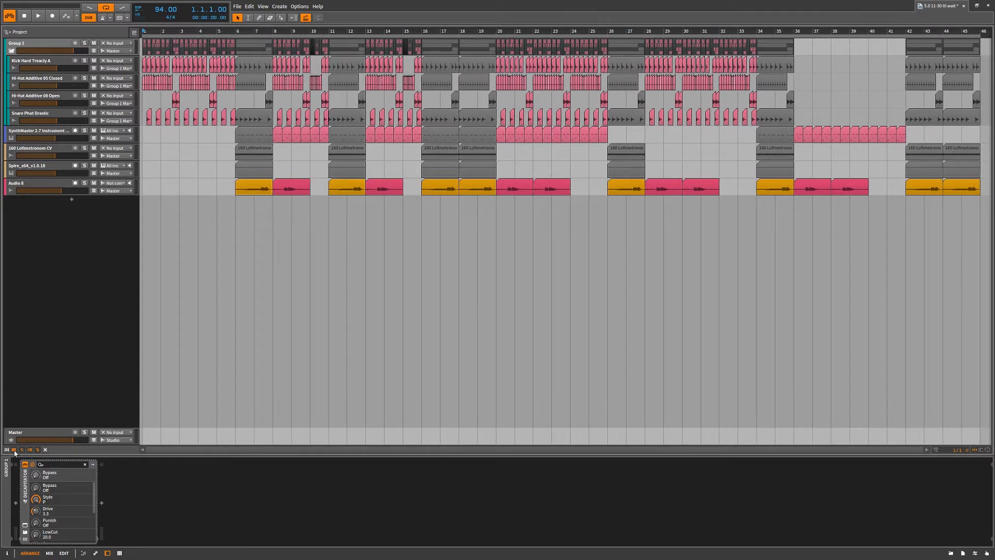
click(14, 450)
click(8, 449)
click(12, 450)
click(8, 450)
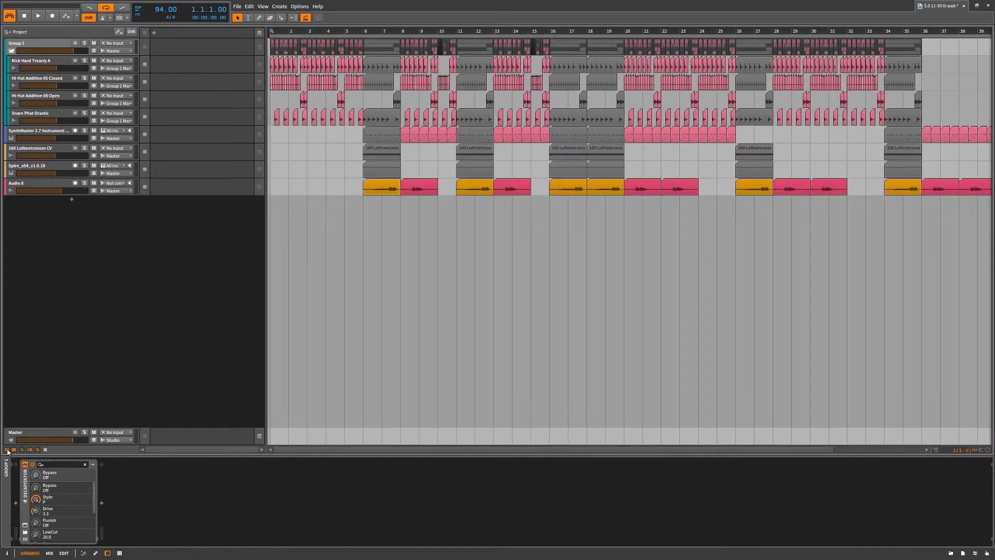
click(7, 450)
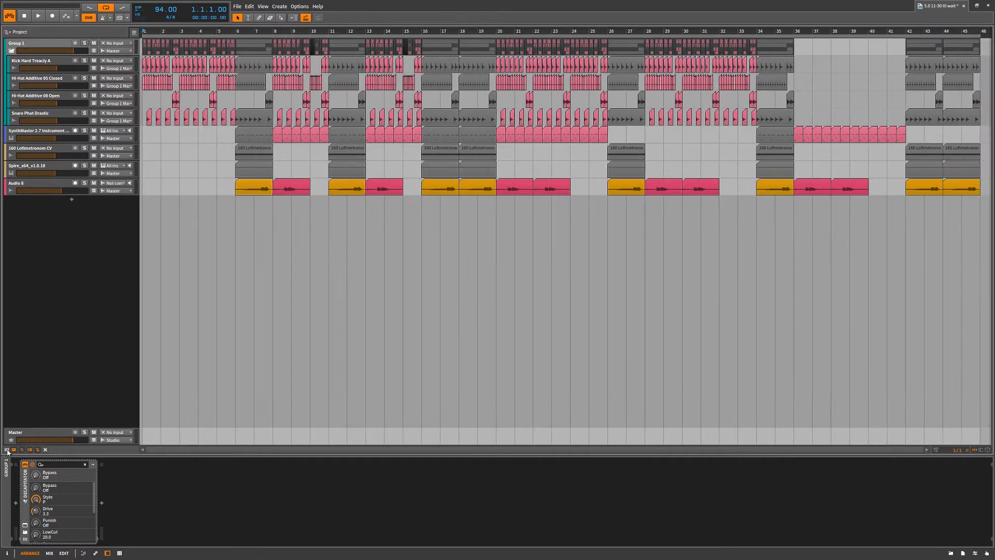
click(7, 450)
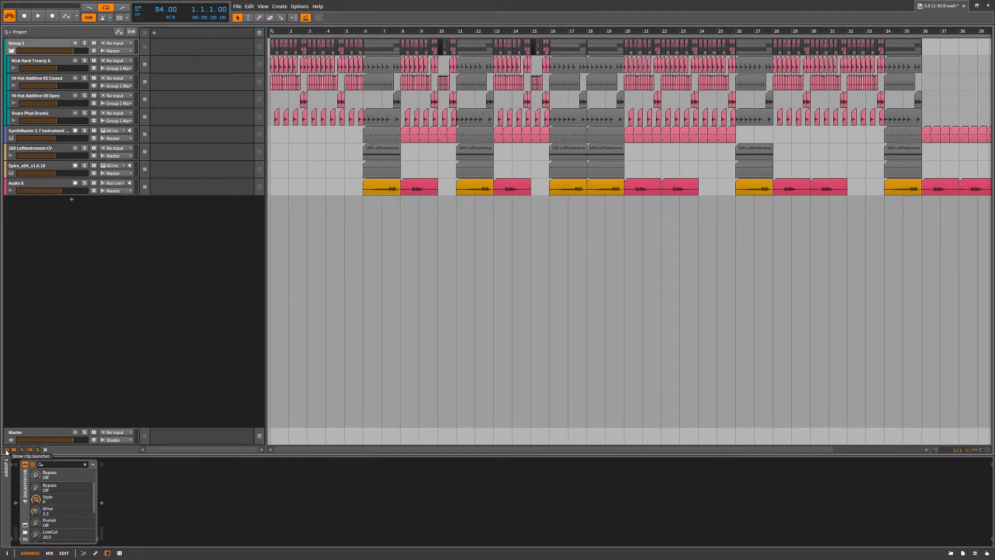
click(8, 450)
click(7, 450)
click(13, 450)
click(14, 450)
Toggle the input and output section of the track headers, leaving it hidden
click(22, 449)
click(22, 449)
click(22, 449)
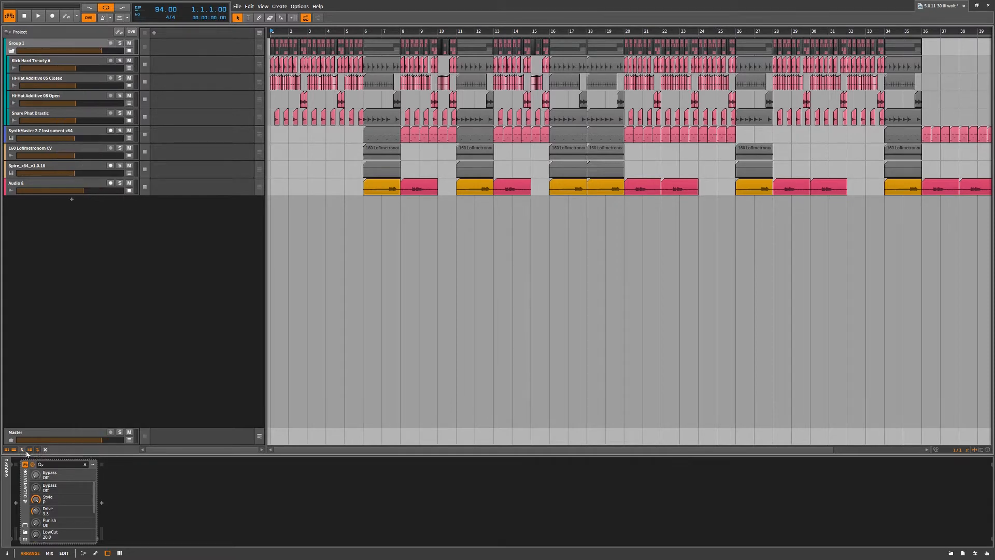
Switch the tracks between single-row and double-row height, ending on double-row height
click(30, 450)
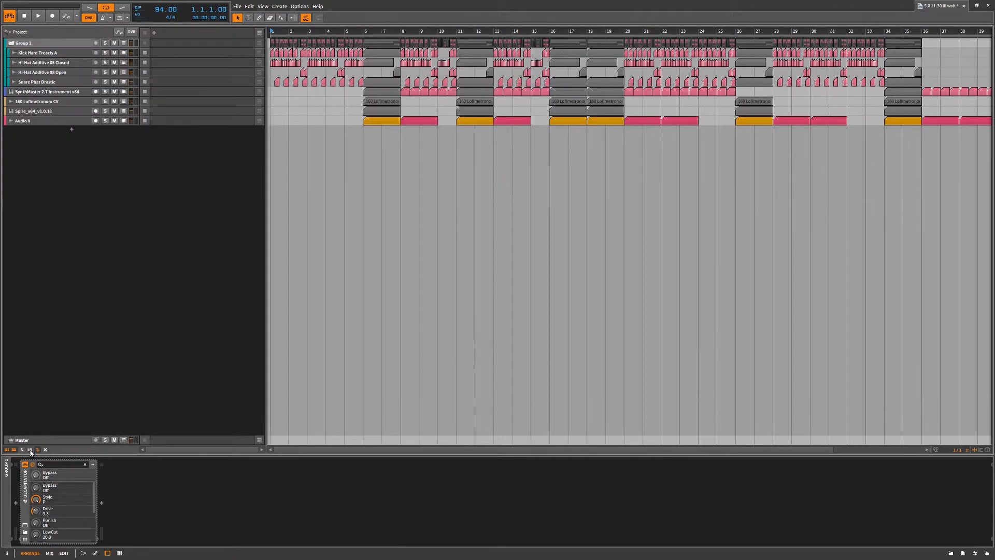
click(30, 450)
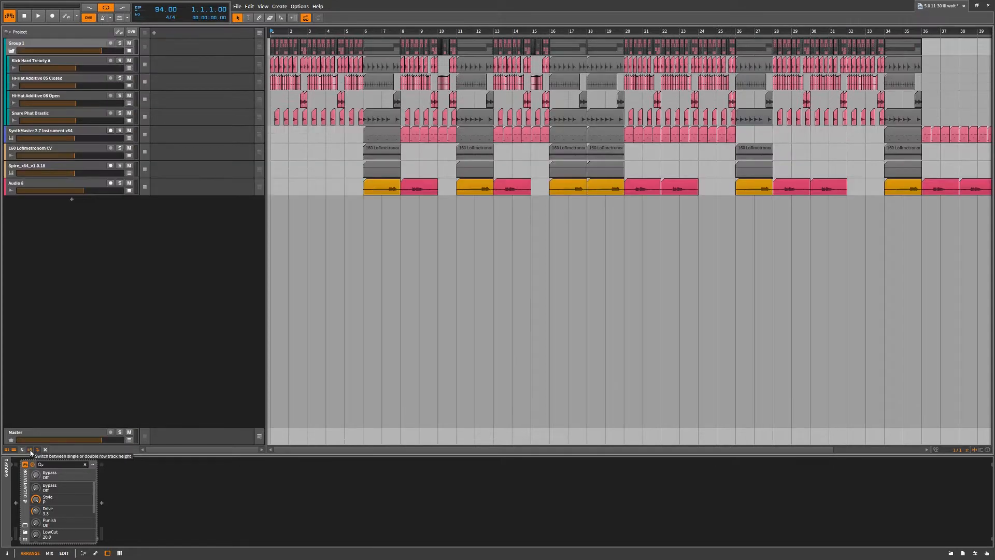
click(31, 450)
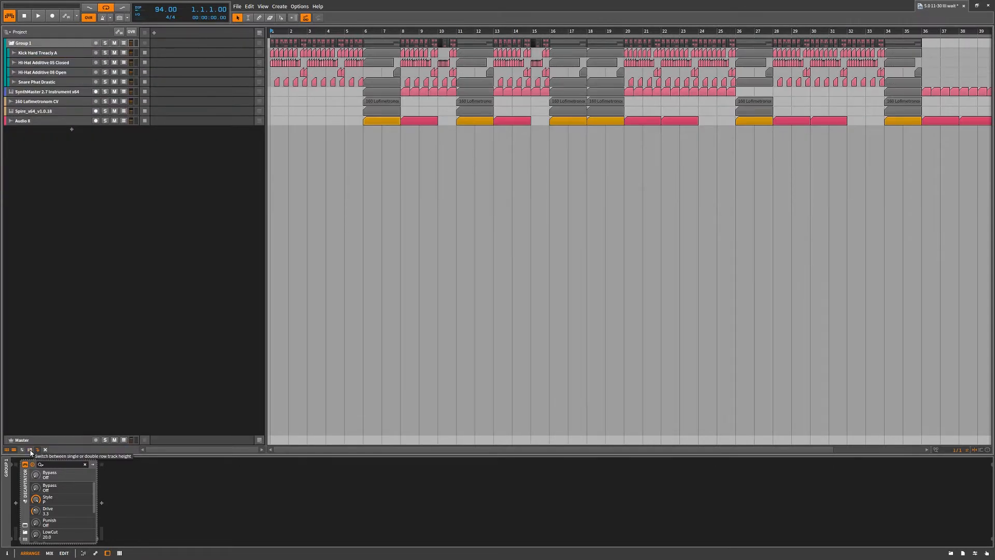
click(30, 450)
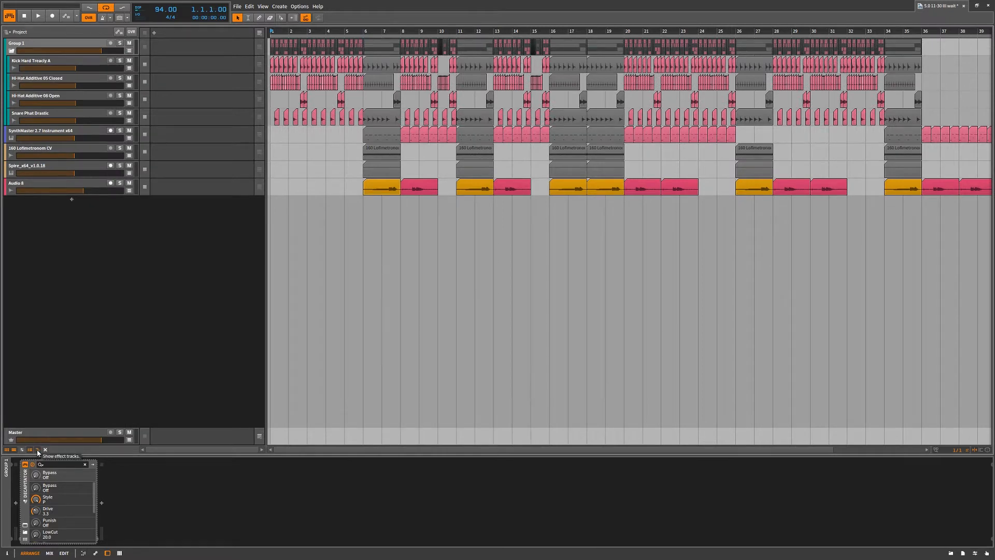
Create an effect track and toggle the display of effect tracks, leaving them hidden
right_click(41, 394)
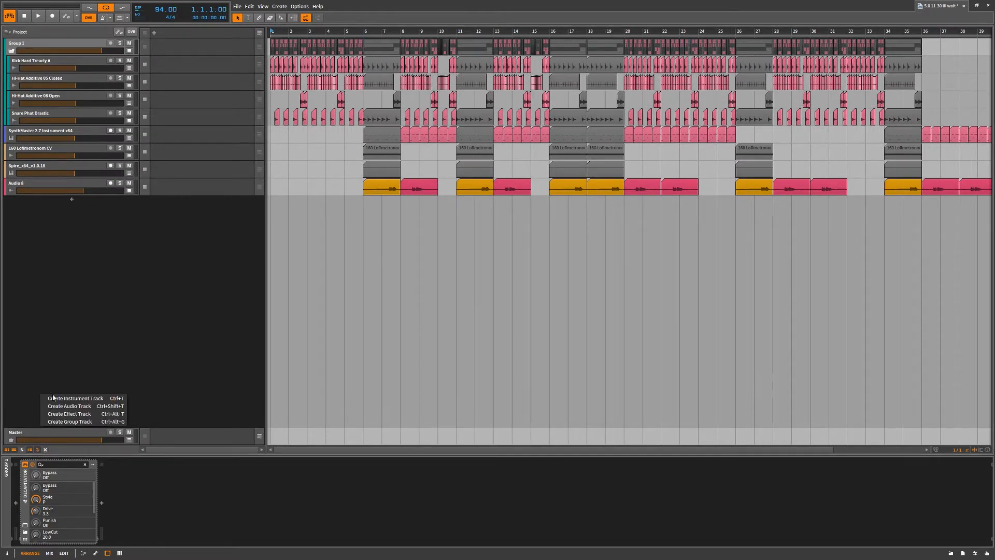
click(86, 413)
click(38, 449)
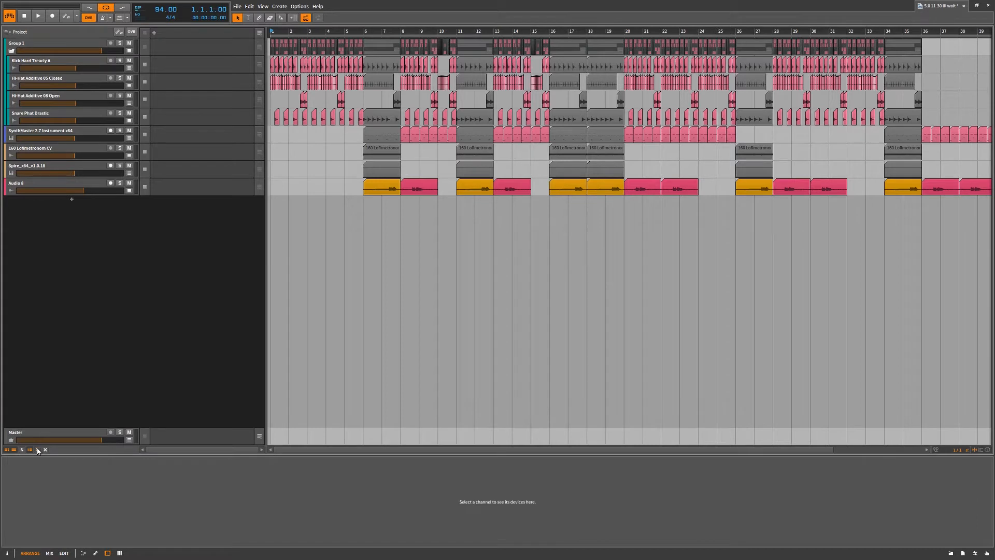
click(38, 450)
click(37, 449)
Show the deactivated tracks in the arrangement and hide them again
click(45, 450)
click(45, 450)
click(45, 450)
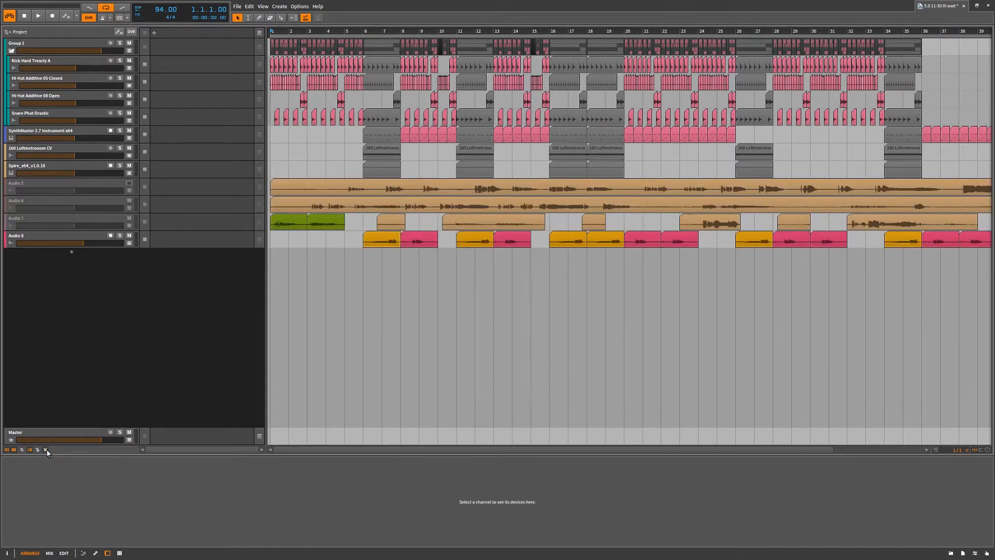
click(45, 450)
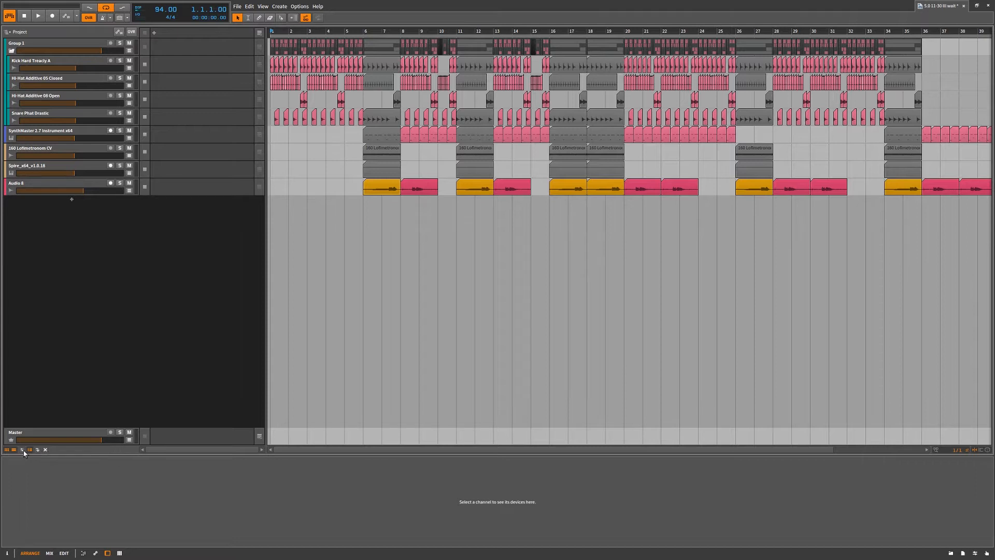
Toggle the track input and output section on and off, and collapse the clip launcher to leave only the arranger timeline
click(22, 450)
click(22, 450)
drag(266, 135, 126, 148)
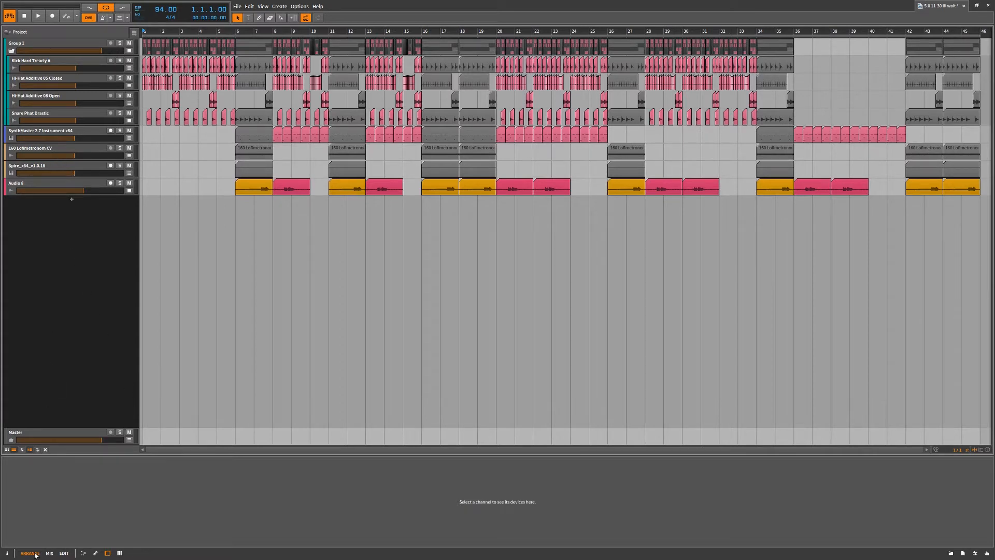
In the edit view, split the Snare Phat Drastic clip starting at 12.2 at three points with the Knife tool
click(64, 554)
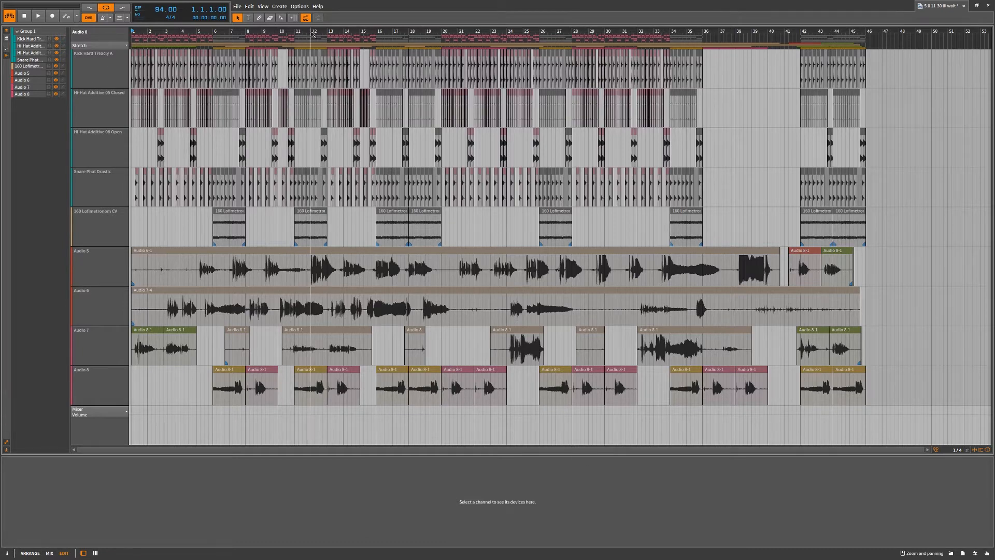
drag(314, 35, 327, 161)
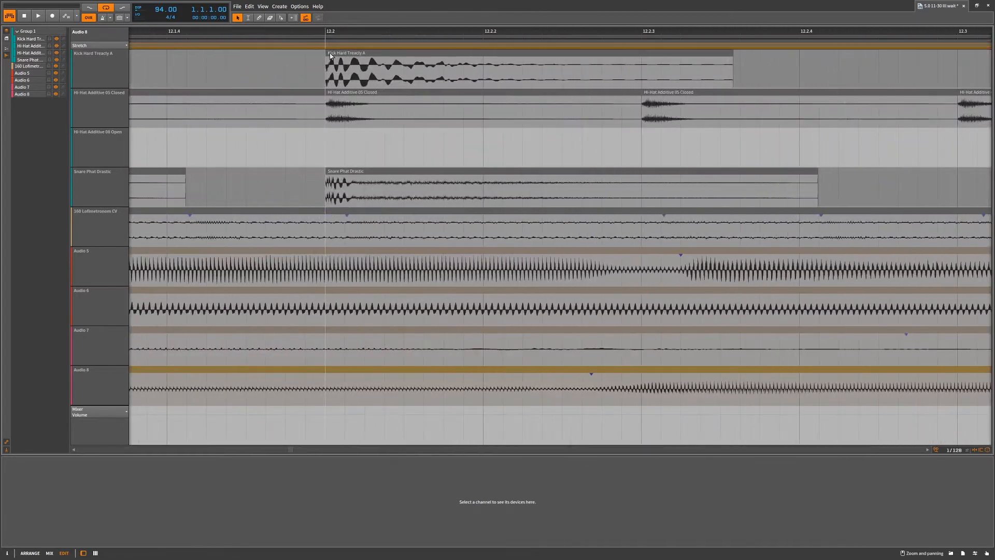
click(282, 17)
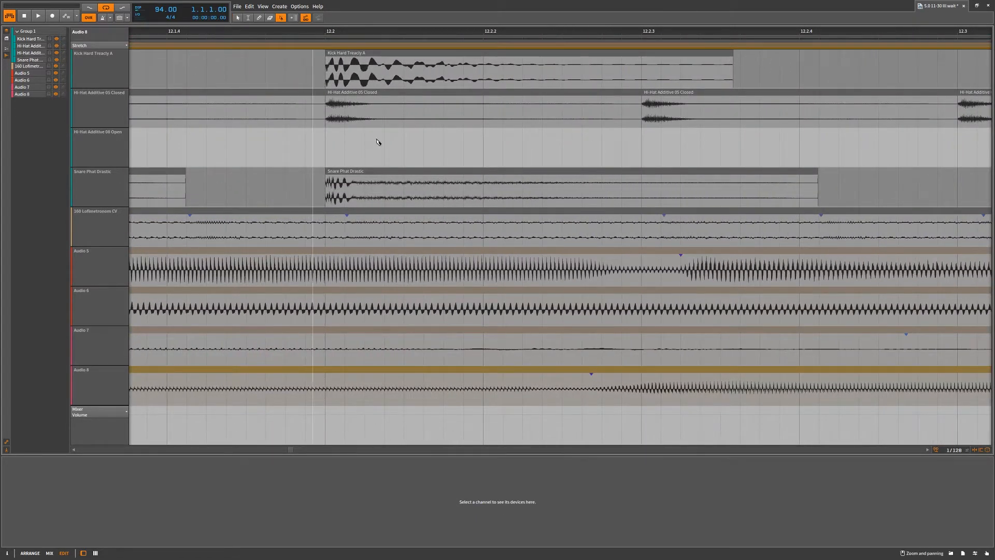
click(411, 198)
click(438, 199)
click(510, 189)
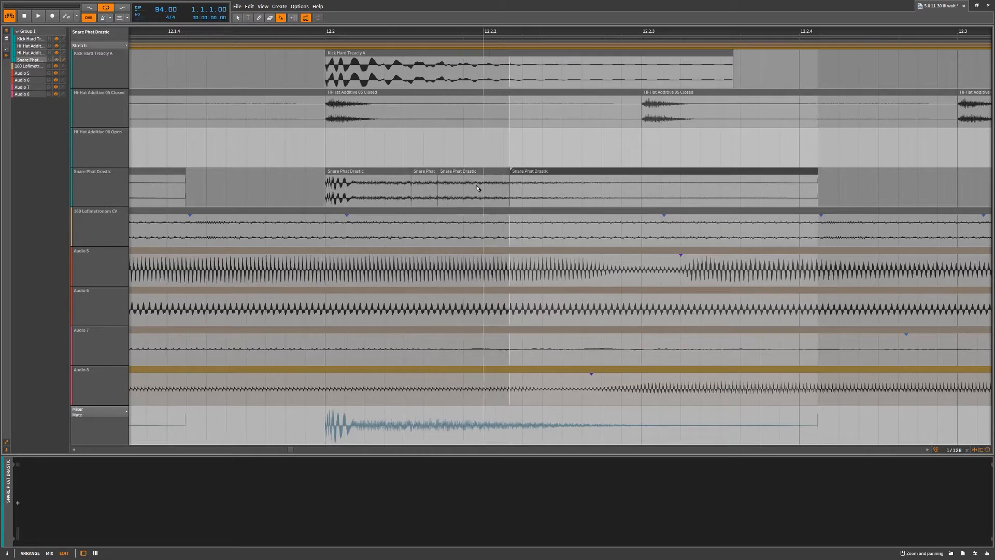
Move the short snare slice to 12.2.3, and undo the move and the clip splits
click(239, 20)
drag(417, 171, 663, 177)
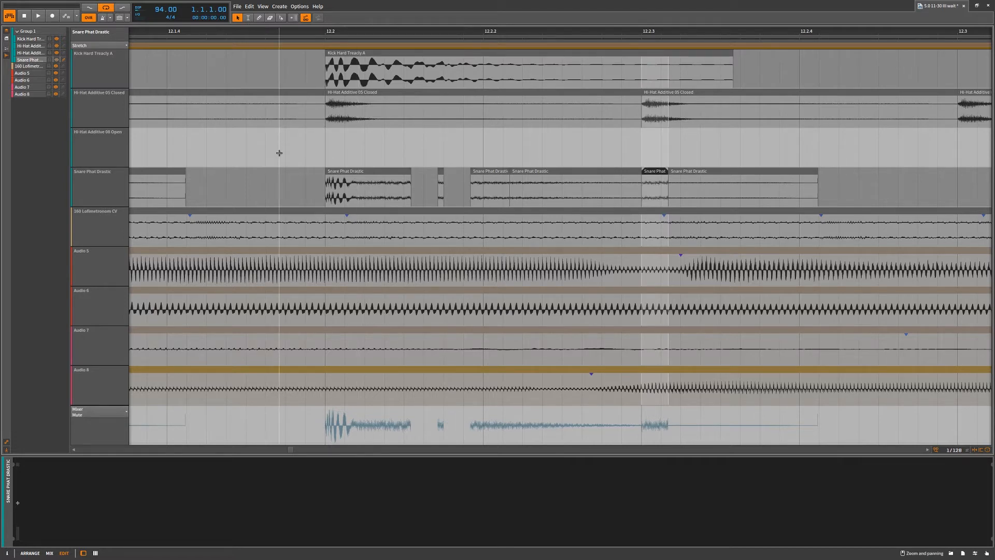
key(ctrl+z)
key(ctrl+z)
key(ctrl+z)
key(ctrl+z)
Select Group 1, switch to the mixer view and display the large level meters on the channels
click(31, 31)
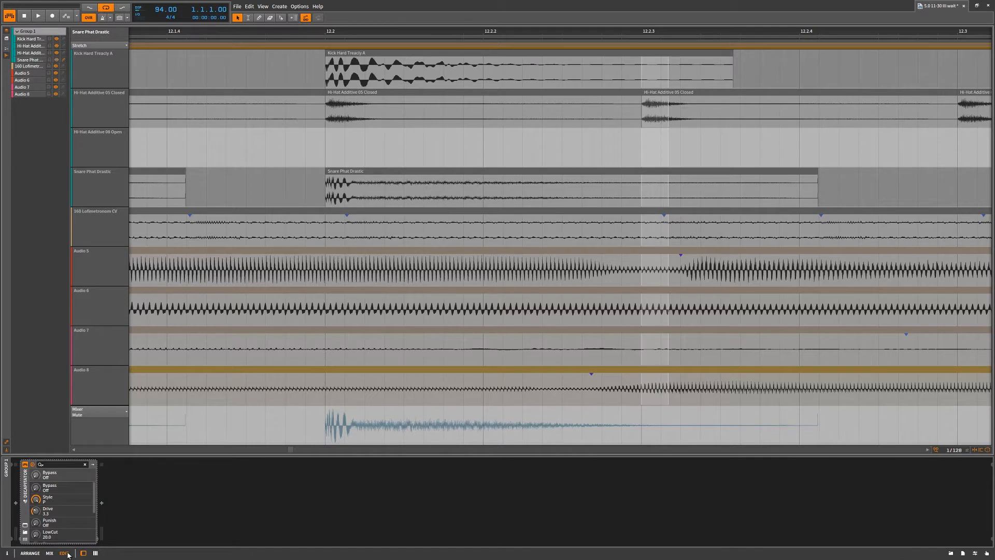
click(51, 554)
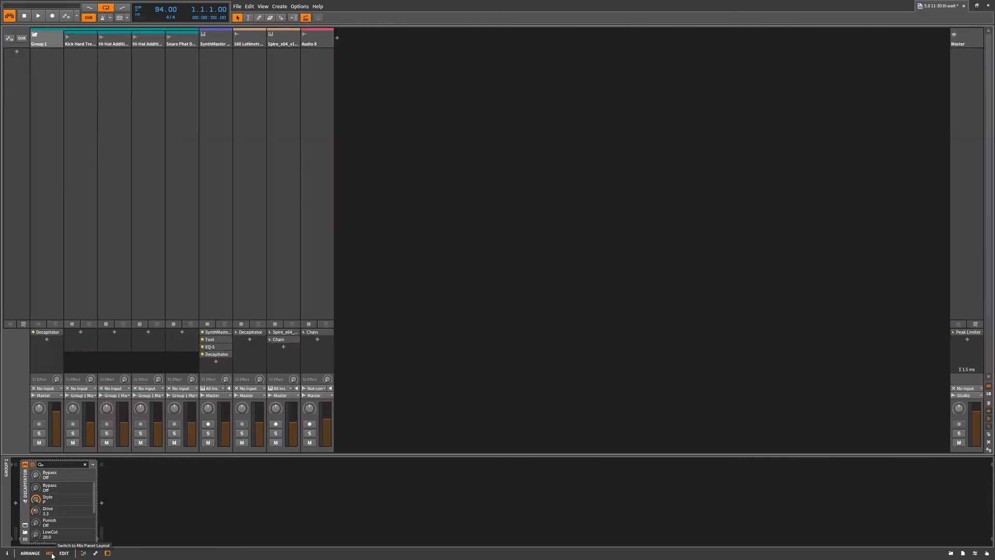
click(988, 403)
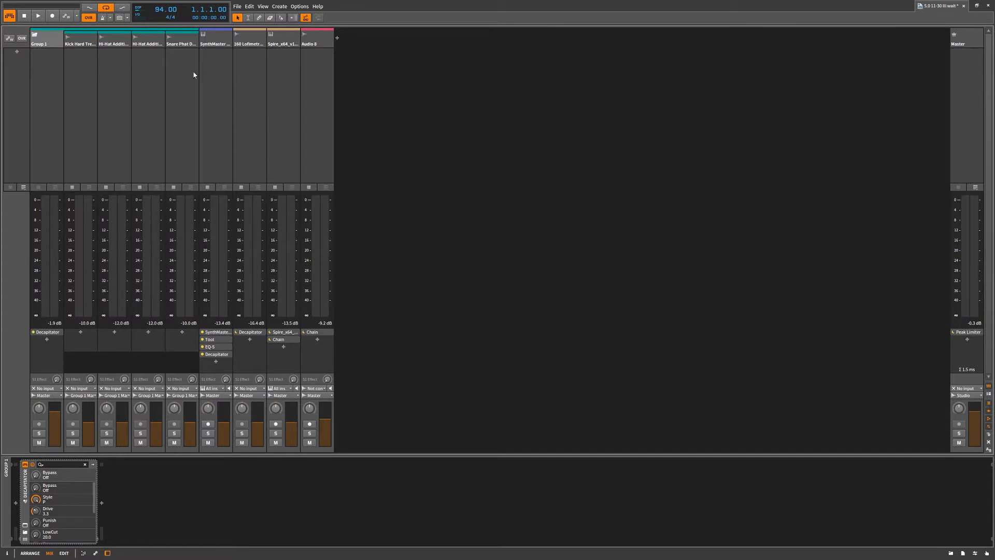
Inspect the devices of the SynthMaster, 160 Lofimetronom CV and Spire channels, opening and closing the Spire plug-in window
click(219, 347)
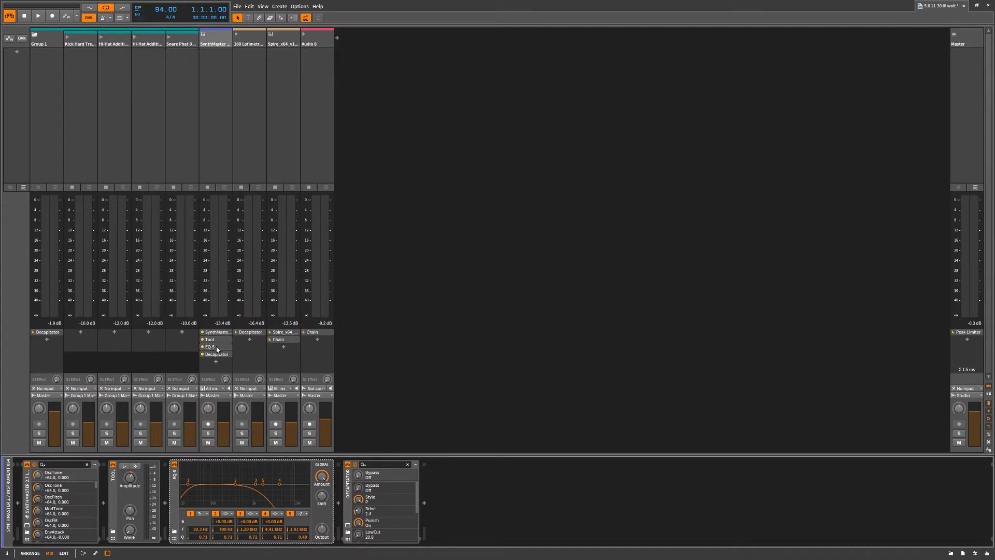
click(246, 333)
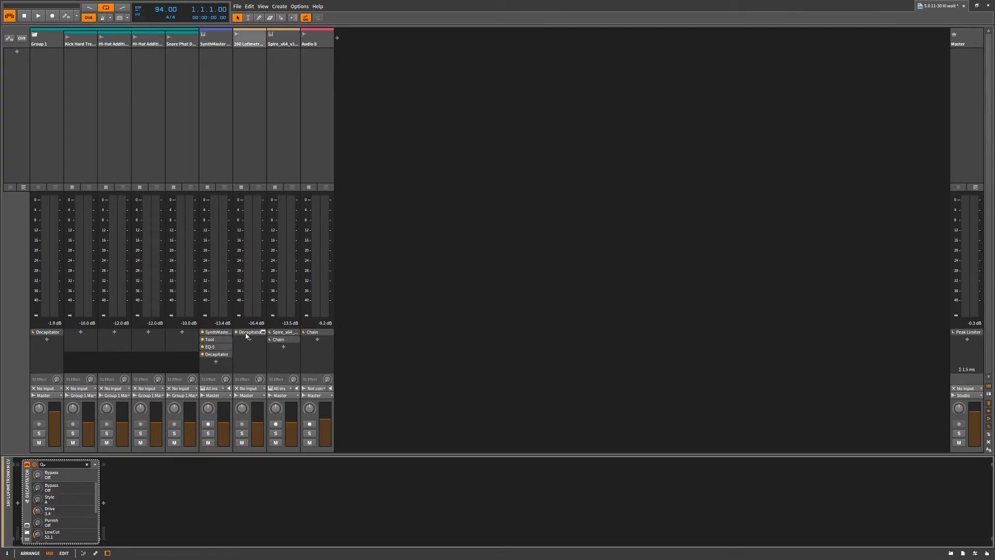
click(288, 334)
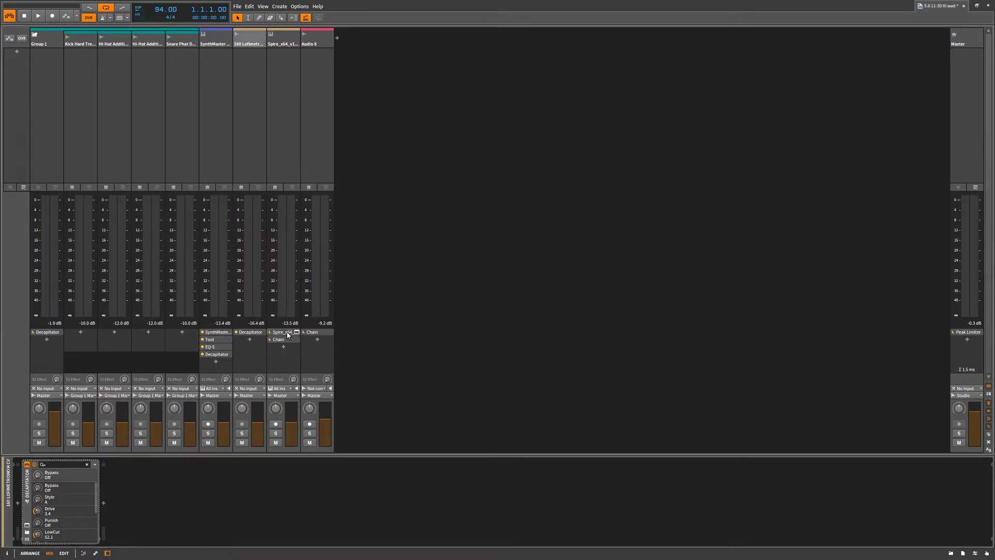
click(27, 526)
click(27, 526)
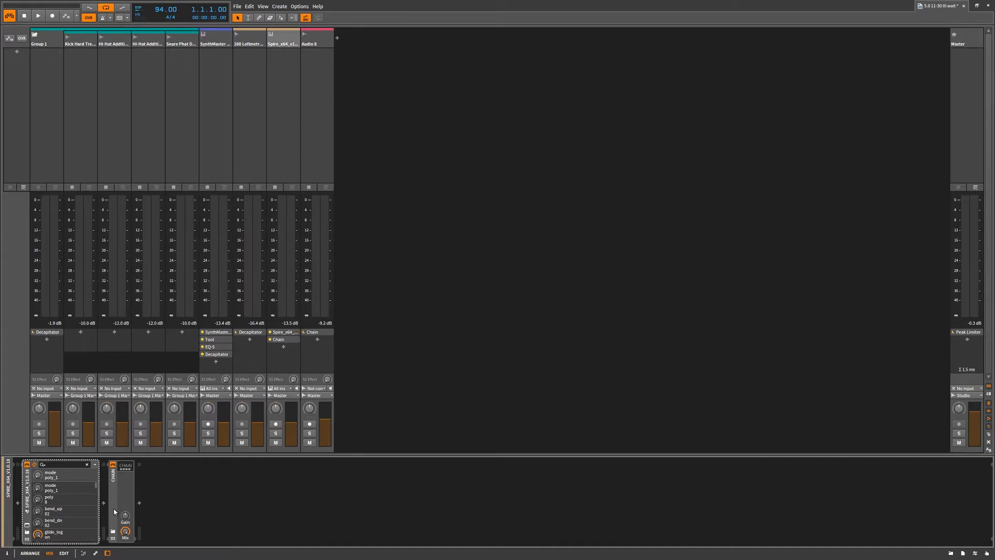
Expand the Chain's nested devices on the Spire track and switch its Dynamics device off and back on
click(123, 468)
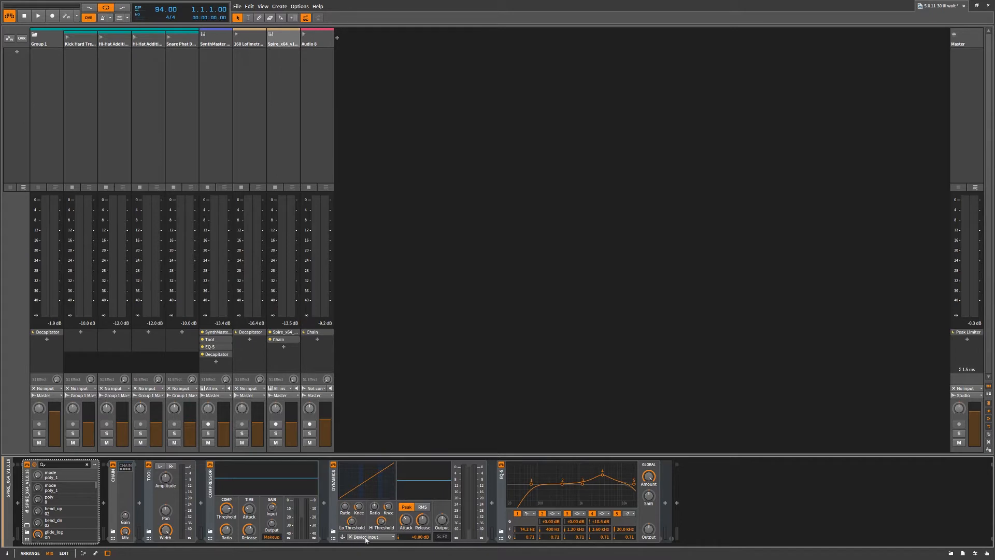
click(333, 464)
click(333, 464)
Return to the arrangement view and play the project from the beginning
click(30, 552)
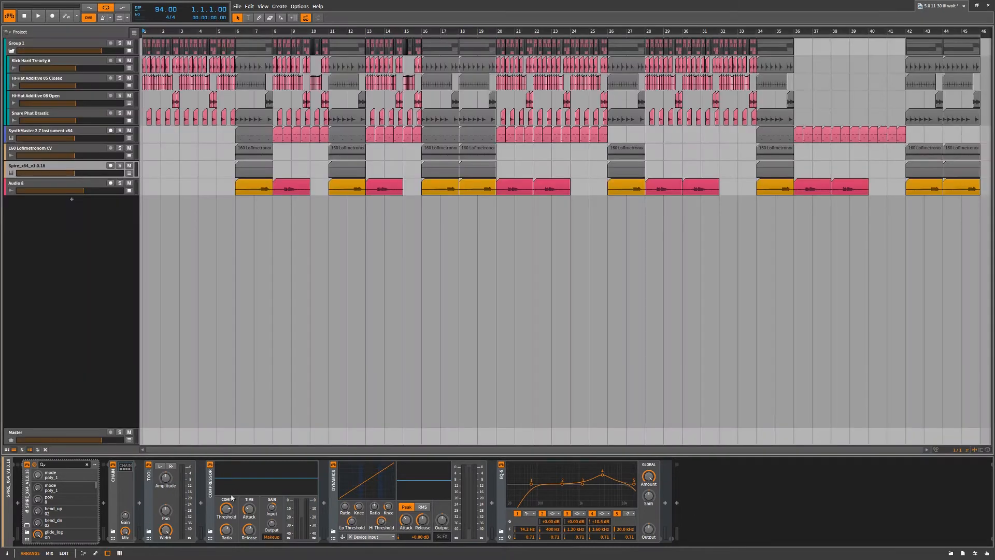
key(space)
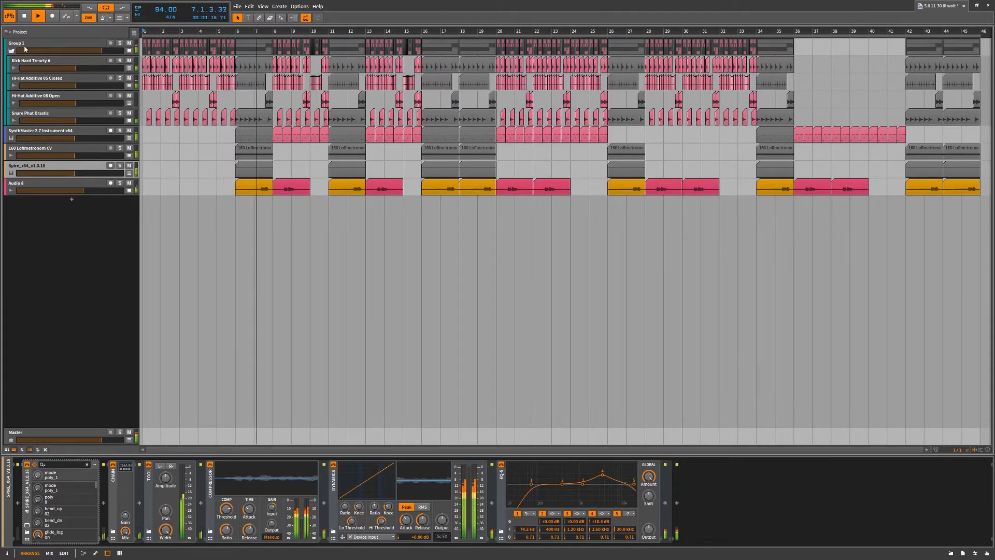
Open the Decapitator plug-in window on Group 1, reposition it over the empty arrangement area, and close it
click(24, 45)
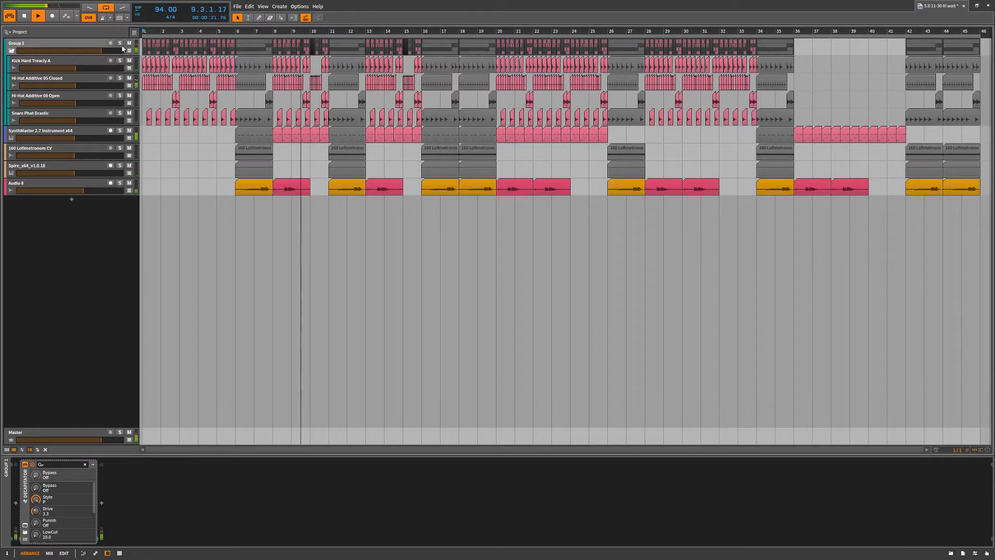
click(24, 526)
drag(612, 162, 563, 252)
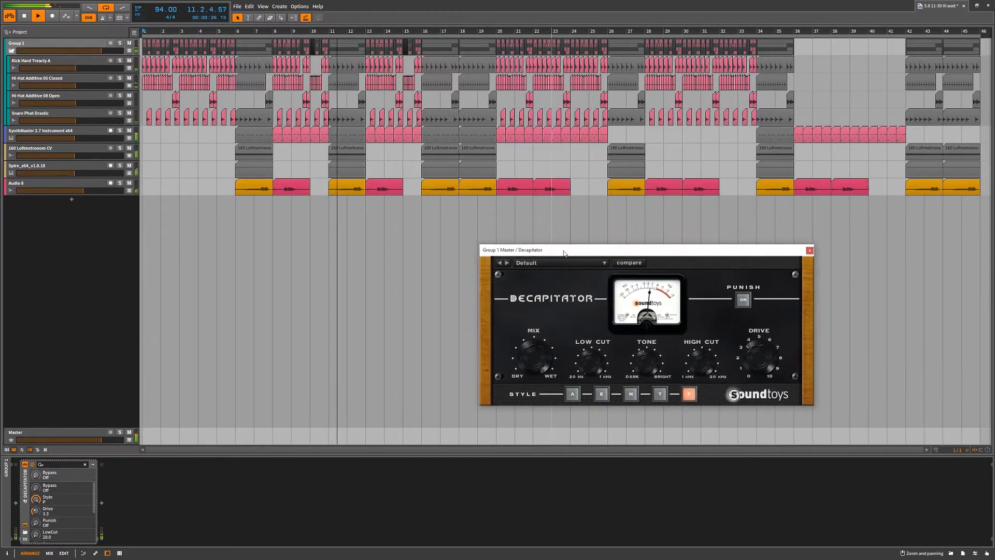
click(28, 468)
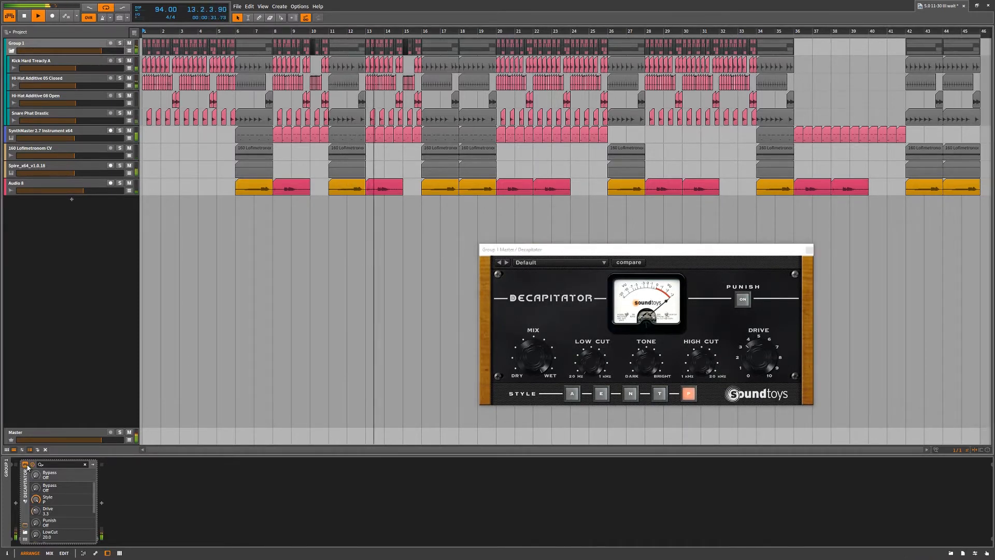
click(25, 525)
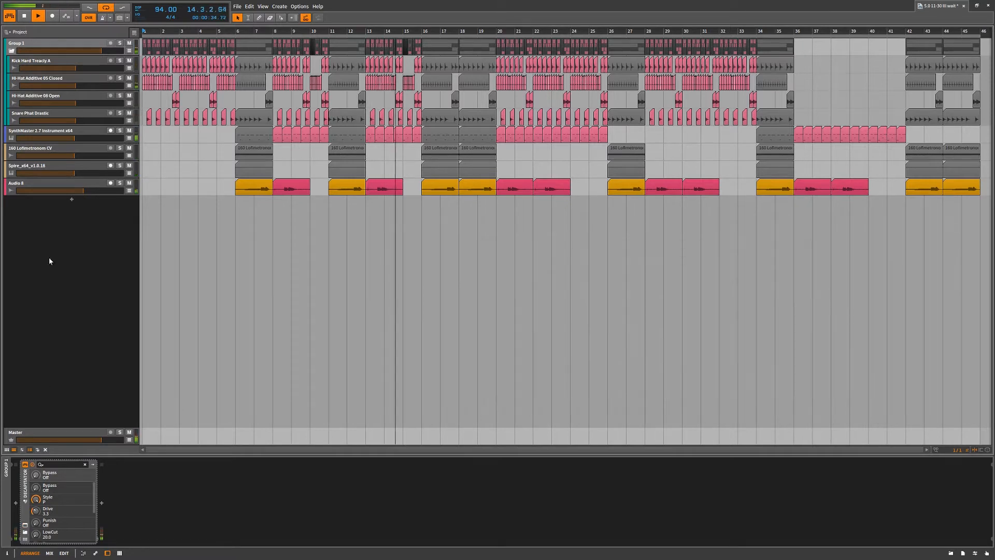
Fold and unfold Group 1, and select its kick, closed hi-hat and open hi-hat tracks one after another
click(11, 51)
click(12, 51)
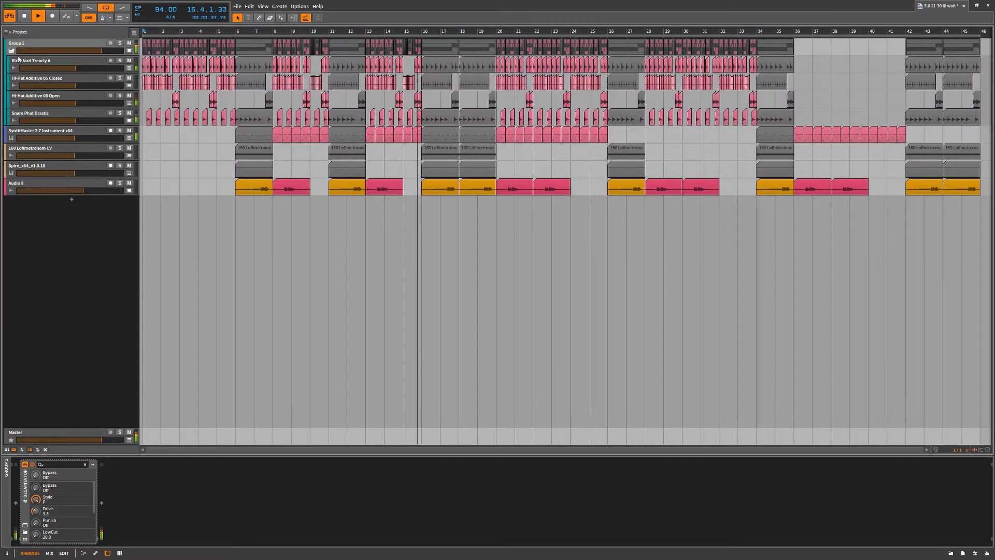
click(19, 58)
click(27, 81)
click(28, 96)
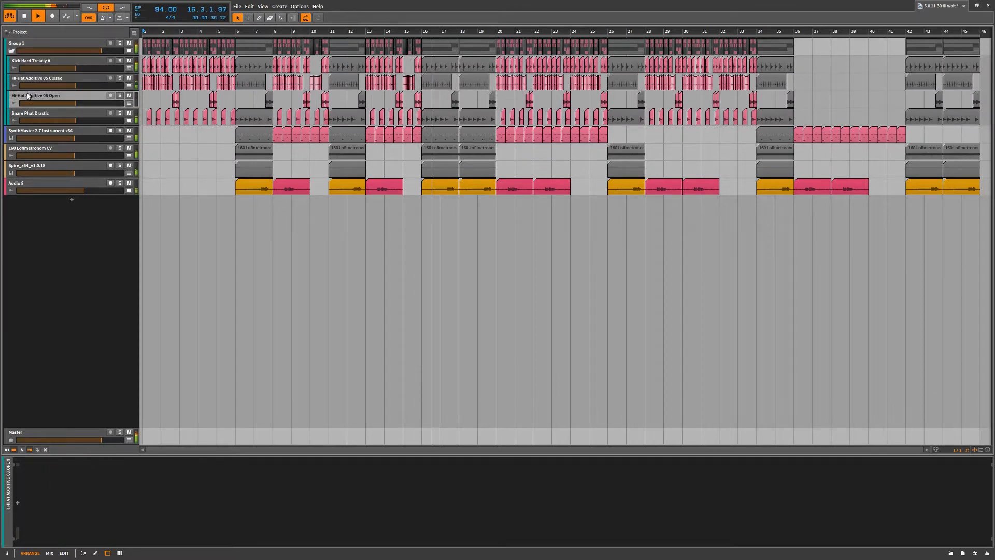
Select the snare track and the SynthMaster track, then open the SynthMaster plug-in window and place it over the empty arrangement area
click(32, 115)
click(31, 132)
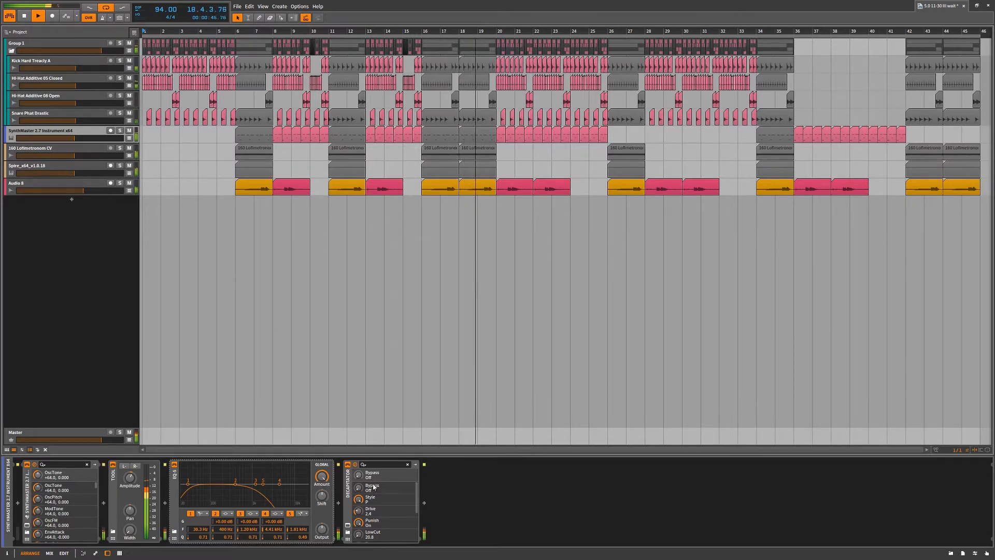
click(348, 525)
click(348, 525)
click(27, 525)
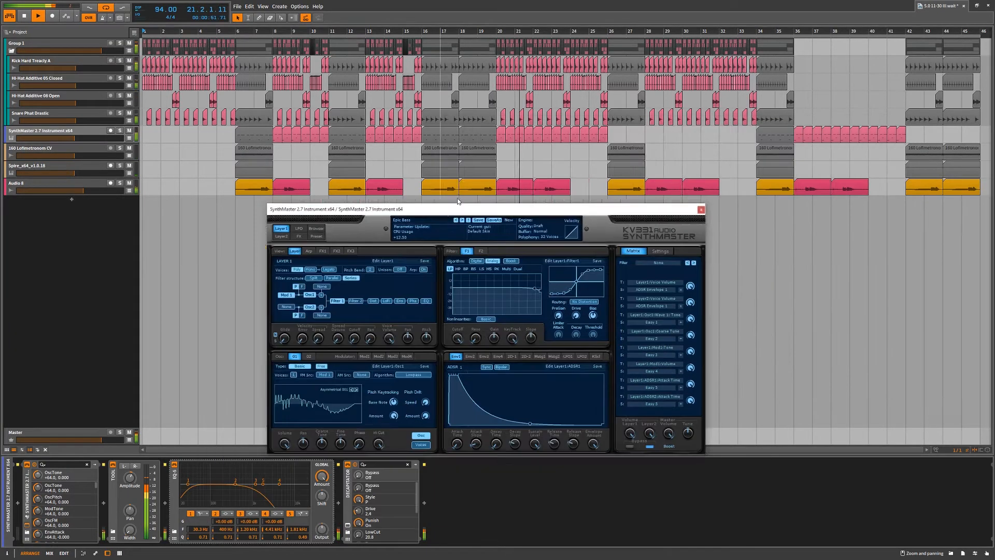
drag(448, 214, 272, 192)
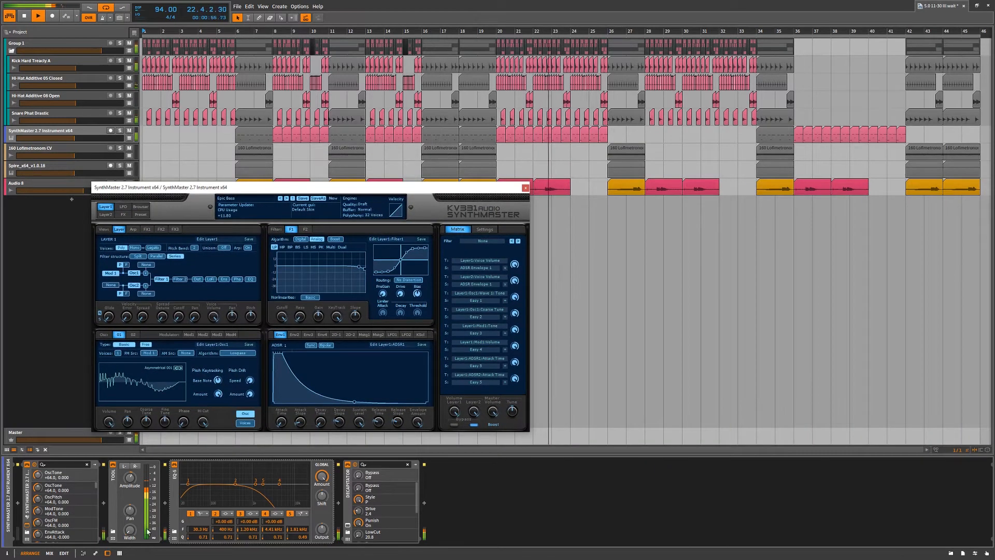
Show the Decapitator window beside SynthMaster's, close both plug-in windows, and select the 160 Lofimetronom CV track
click(348, 525)
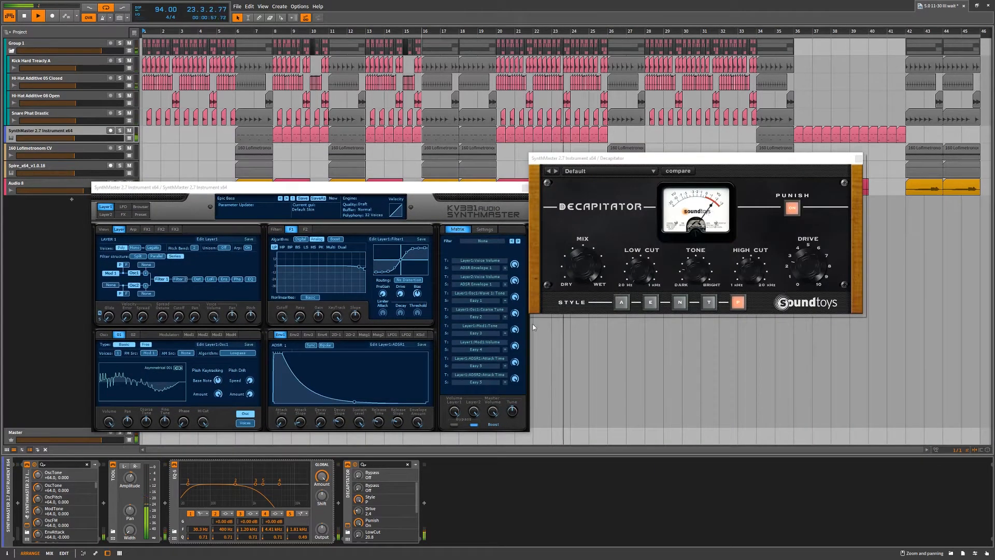
drag(619, 160, 692, 262)
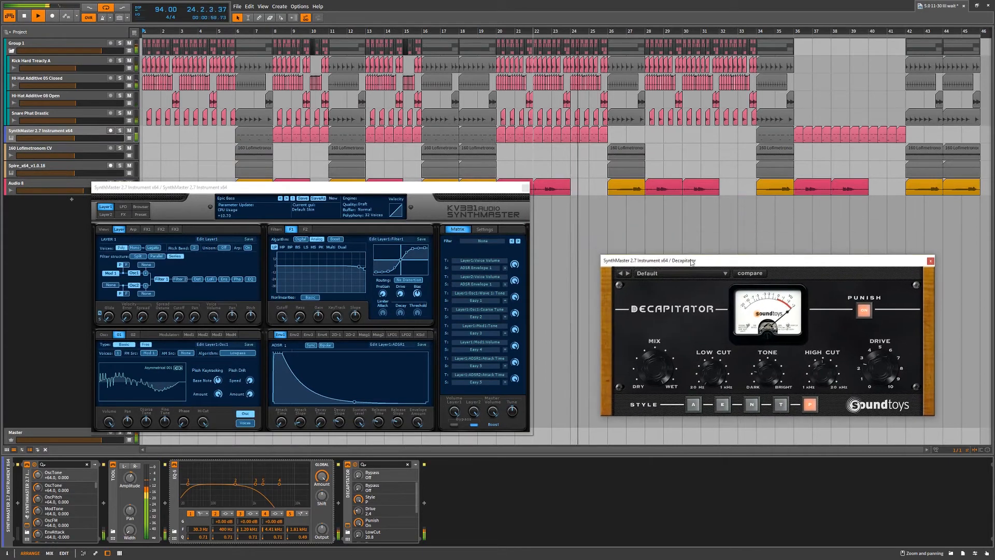
drag(505, 187, 552, 194)
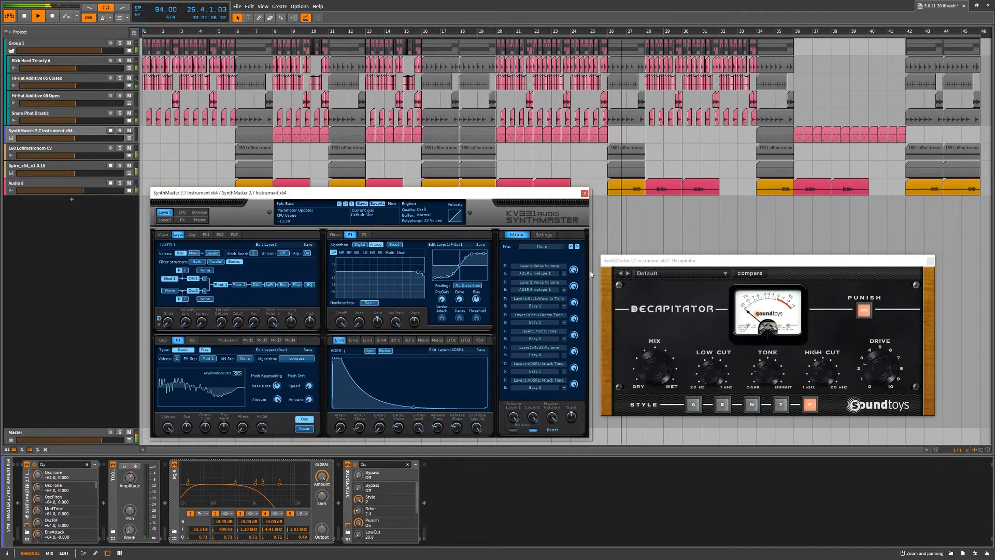
click(584, 193)
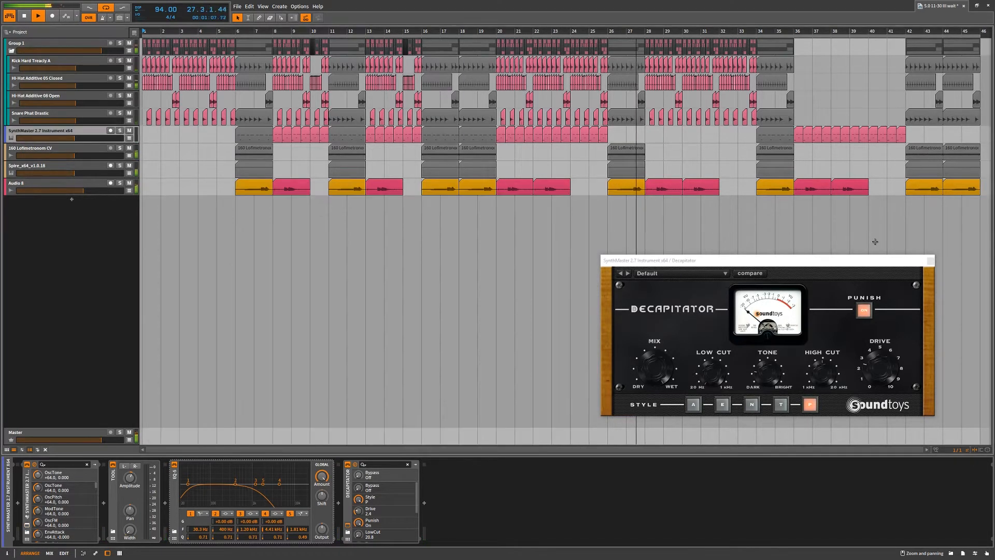
click(930, 260)
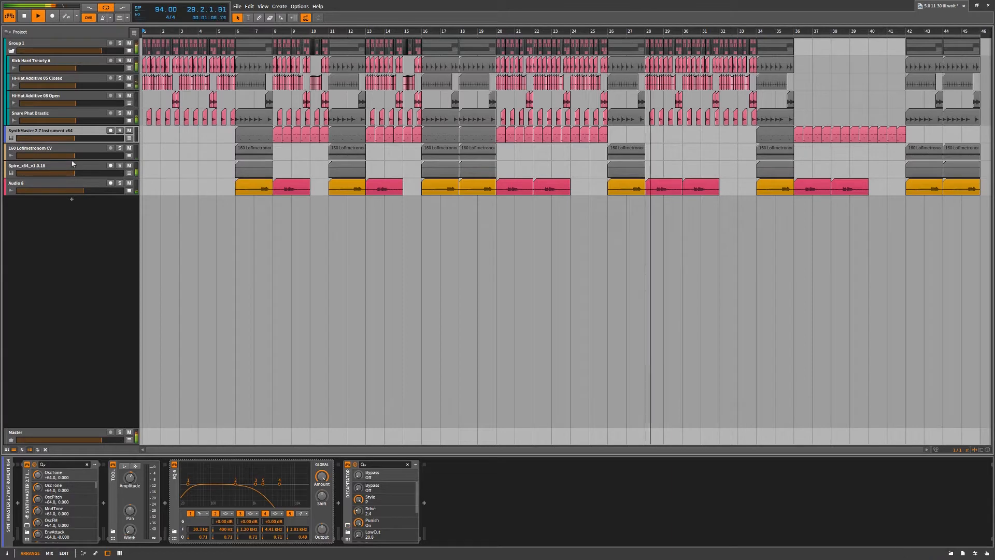
click(49, 149)
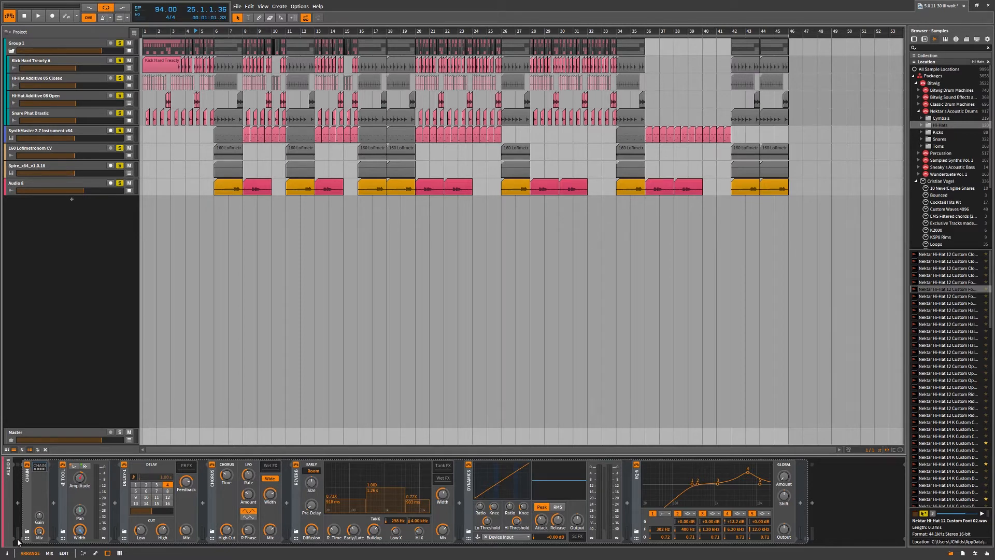
Switch to the edit view and alternate its lower area between the mixer and the device panel
click(64, 553)
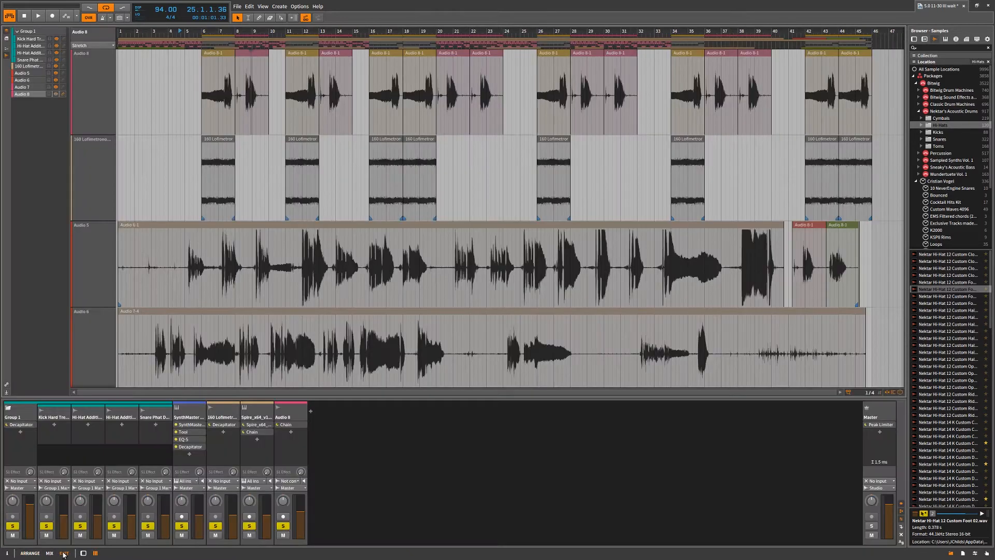
click(95, 553)
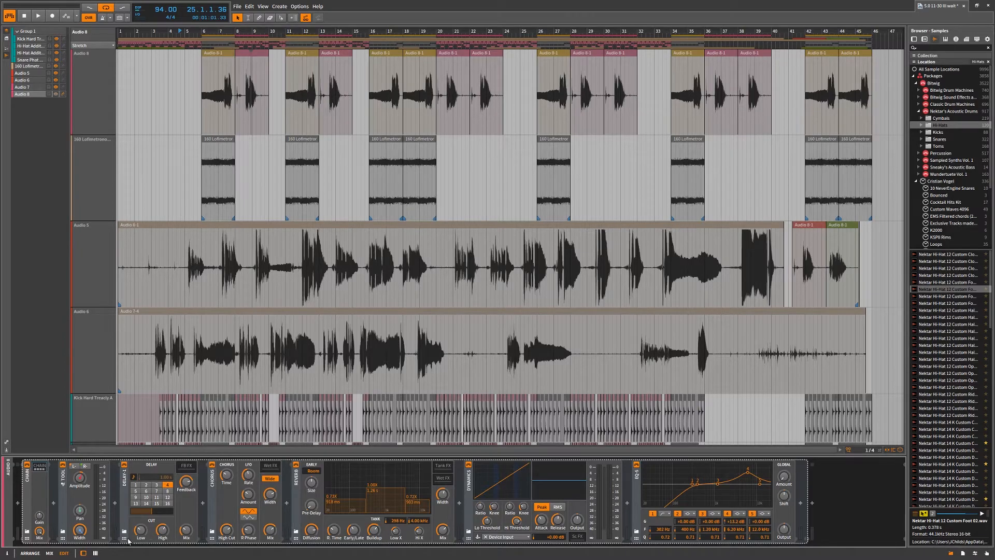
click(95, 554)
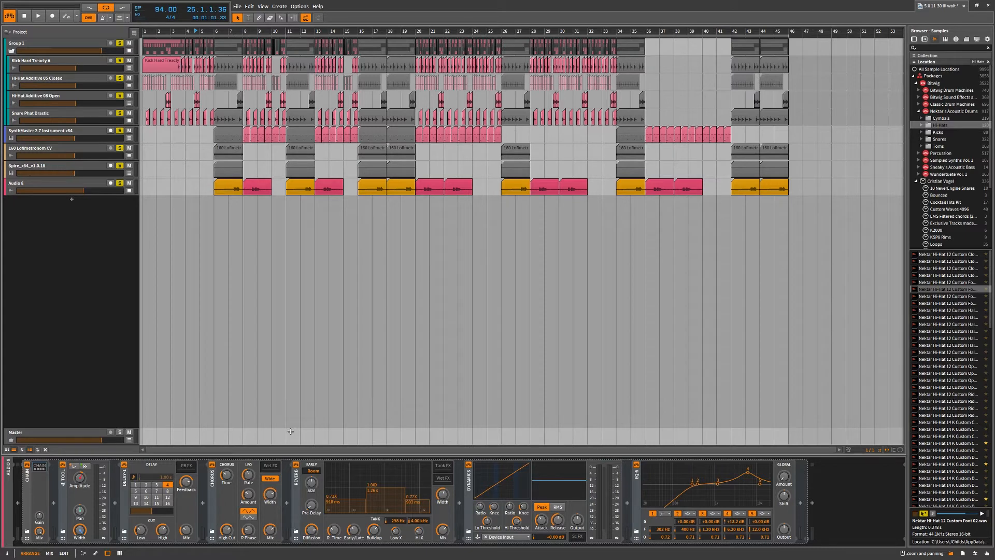
Fold and unfold the Chain device on the Audio 8 track, and show its nested devices
click(28, 484)
click(28, 485)
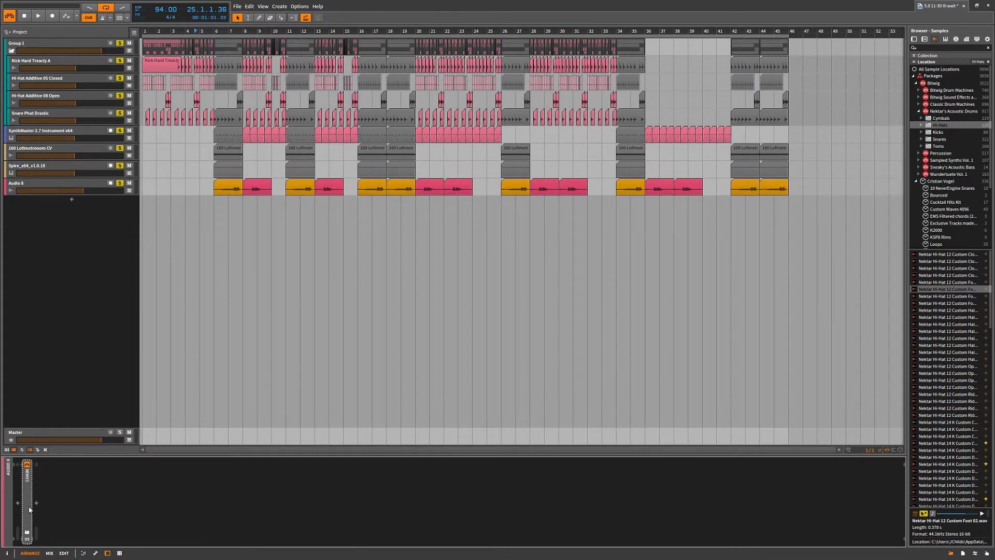
click(30, 506)
click(42, 471)
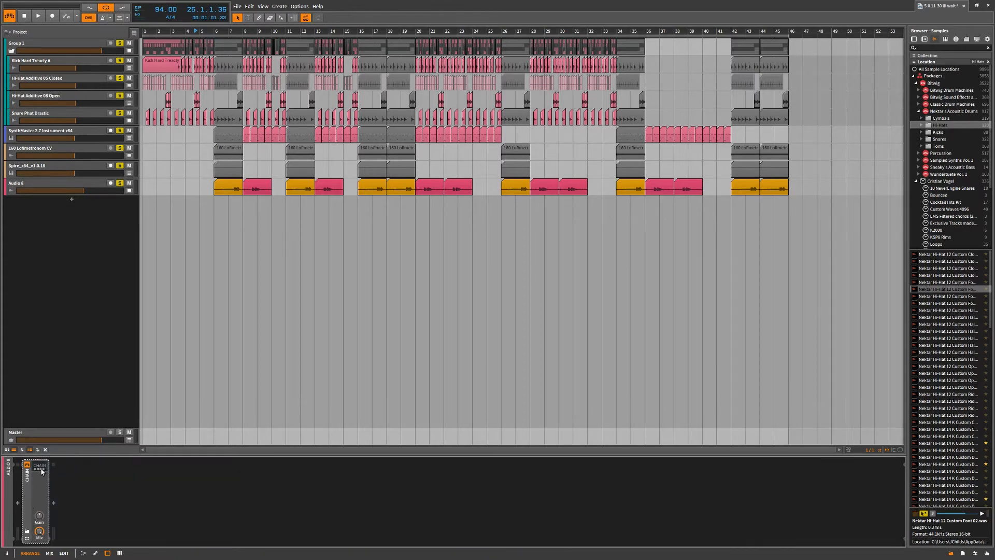
click(42, 470)
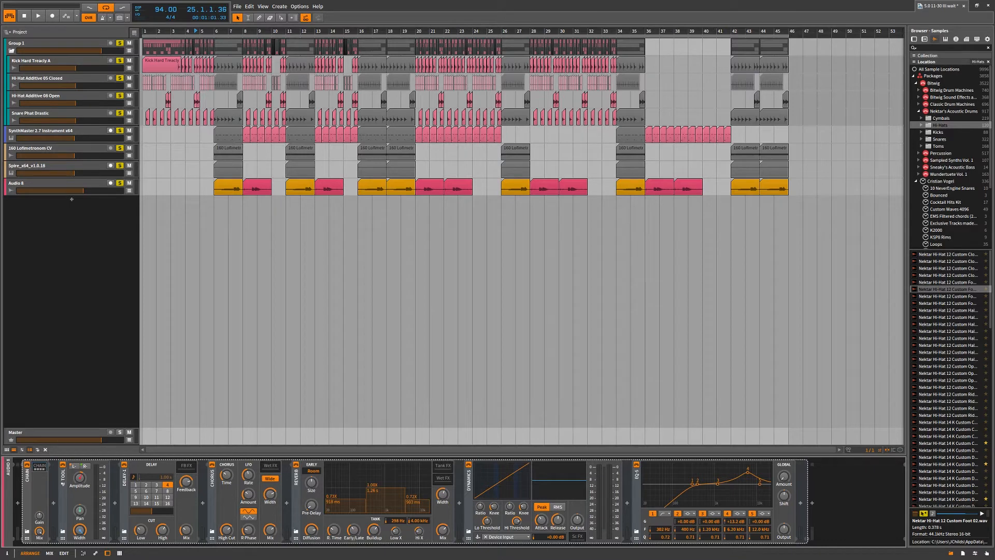
Select the Spire track, toggle the display of its Chain's nested devices, and switch off and fold the Dynamics device
click(46, 48)
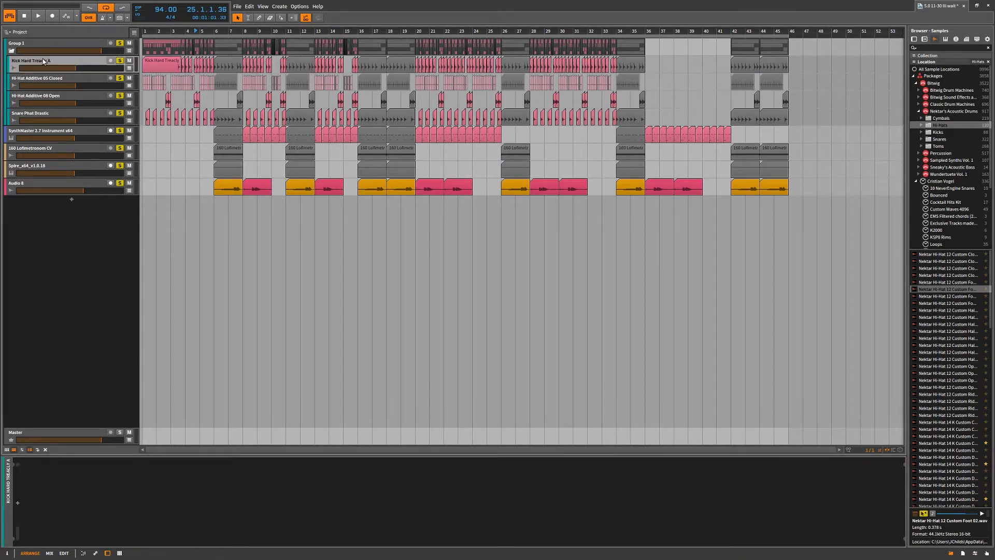
click(57, 170)
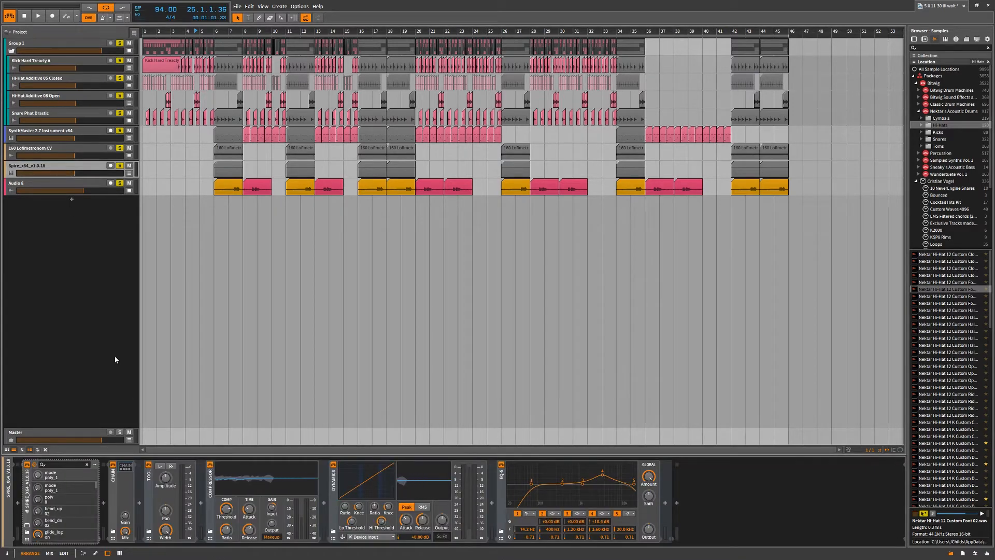
click(129, 470)
click(129, 471)
click(333, 464)
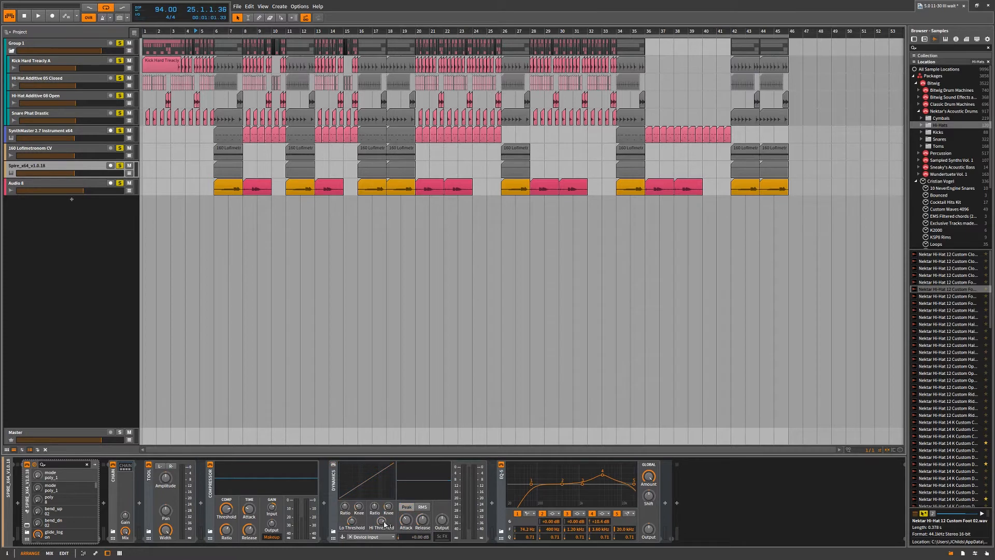
click(333, 489)
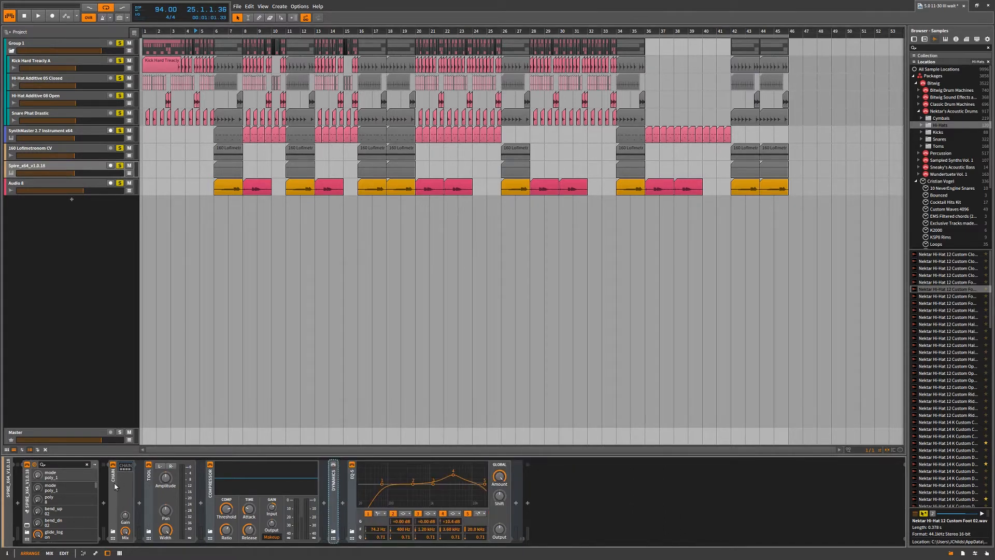
Hide the nested devices of the Spire track's Chain and hide the browser
click(126, 468)
click(126, 469)
click(125, 466)
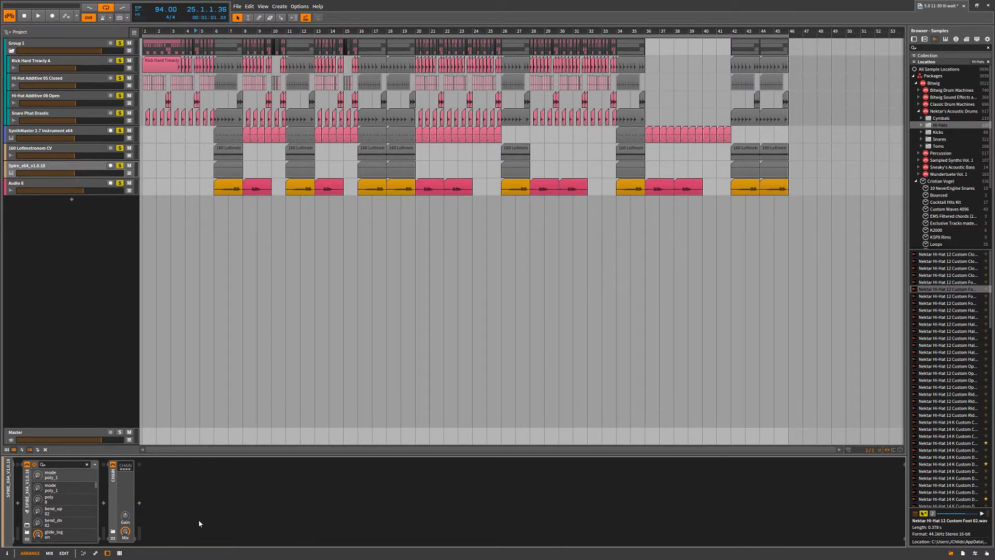
key(b)
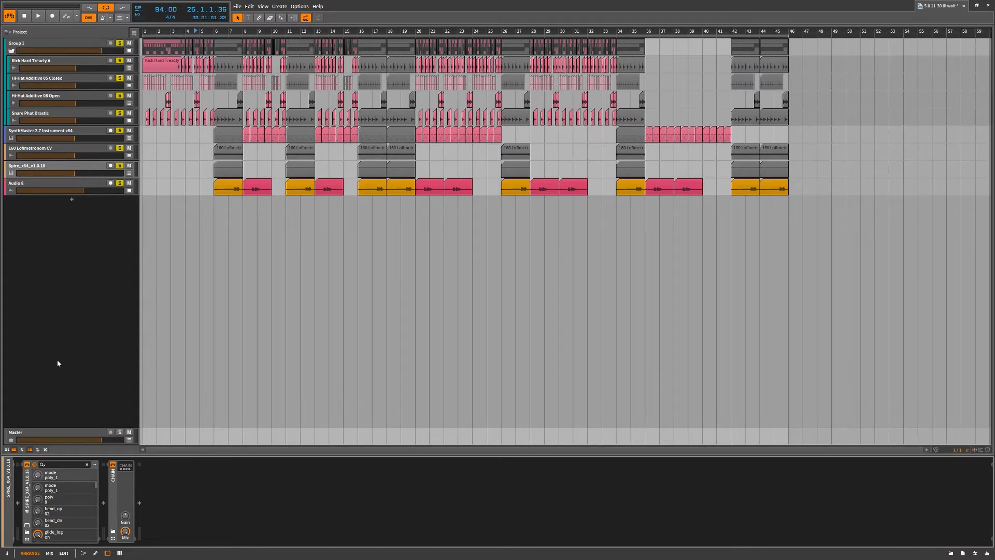
Show the note editor, automation editor, device and mixer panels one after another below the arrangement, and return to the devices
click(76, 554)
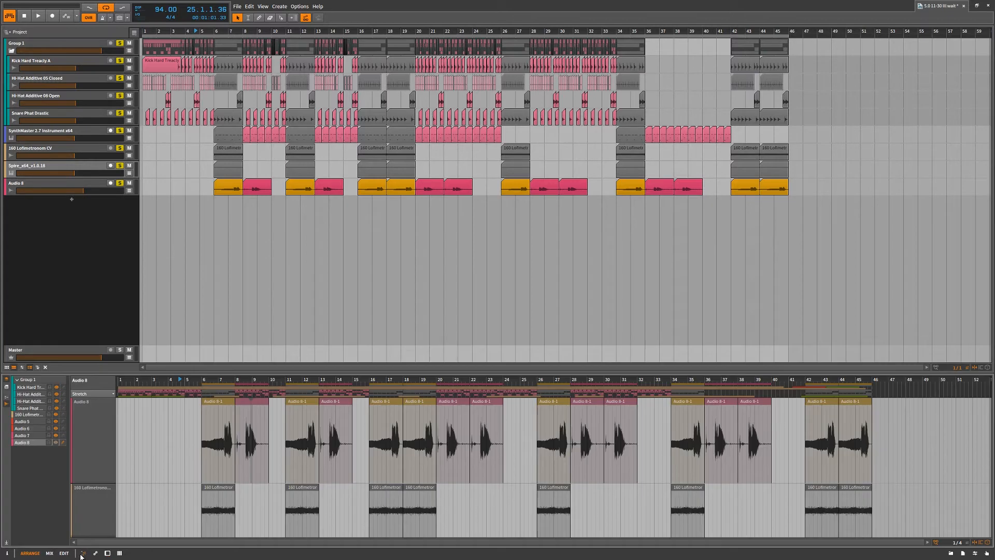
click(96, 554)
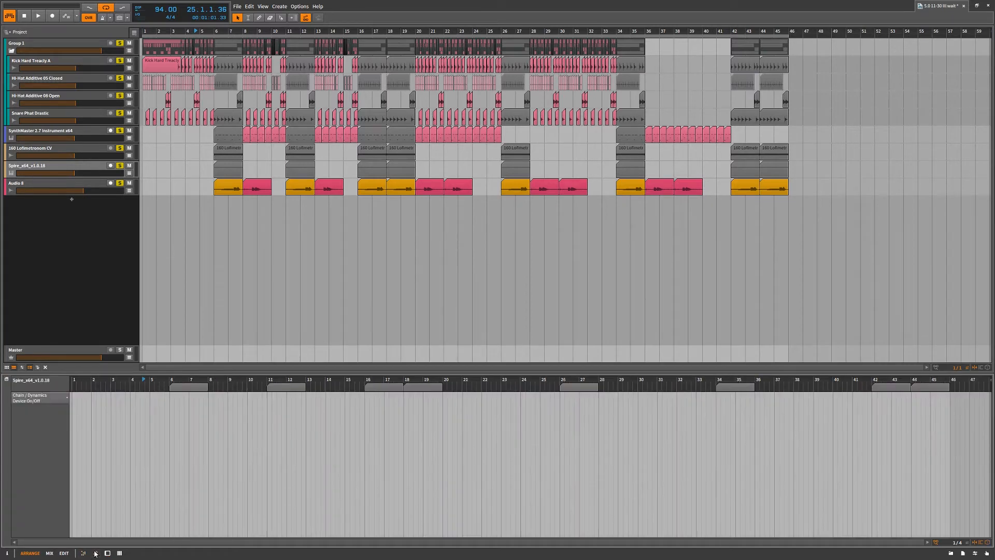
click(106, 554)
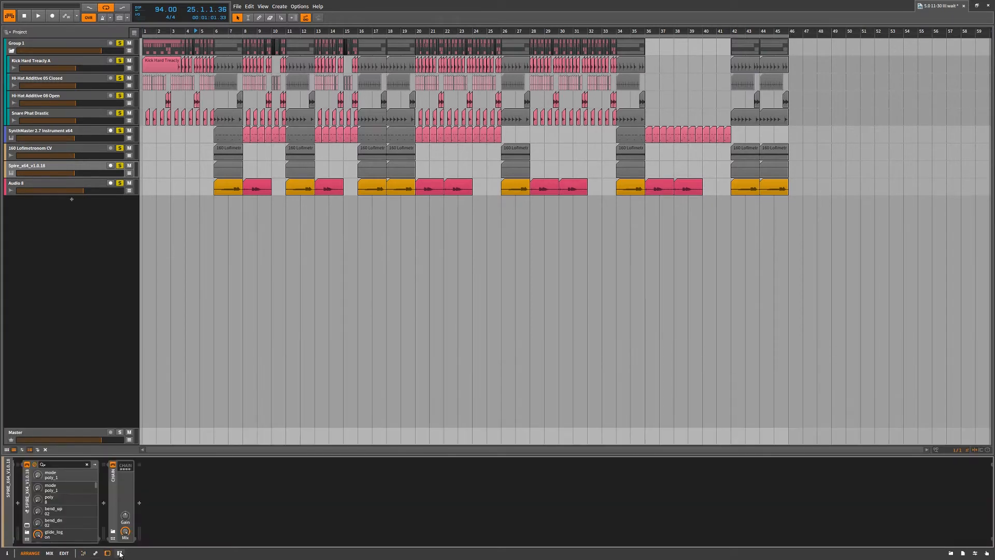
click(120, 554)
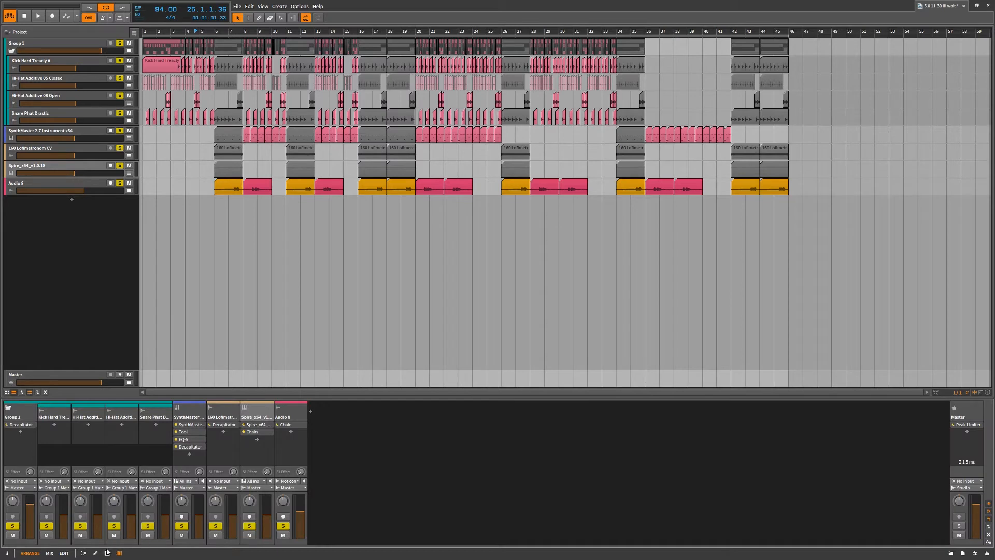
click(107, 555)
Show the note editor below the arrangement, enlarge it to more than half the window height, and compress its track lanes to fit
click(84, 554)
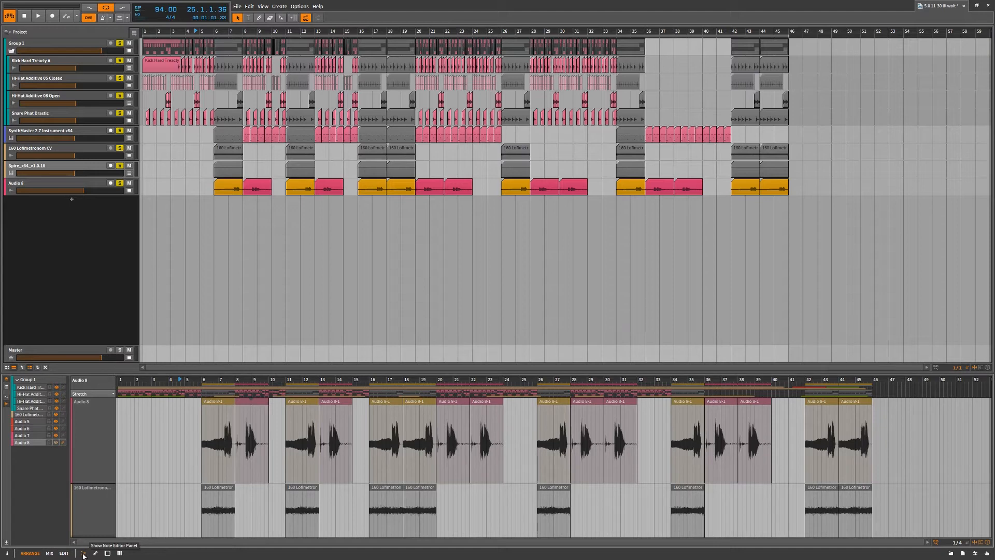
drag(199, 371, 202, 237)
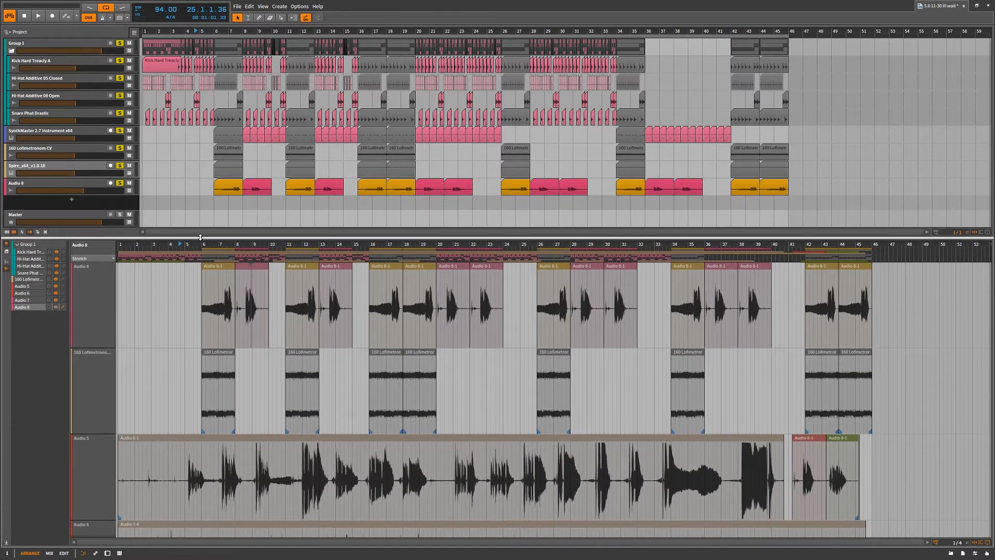
click(7, 542)
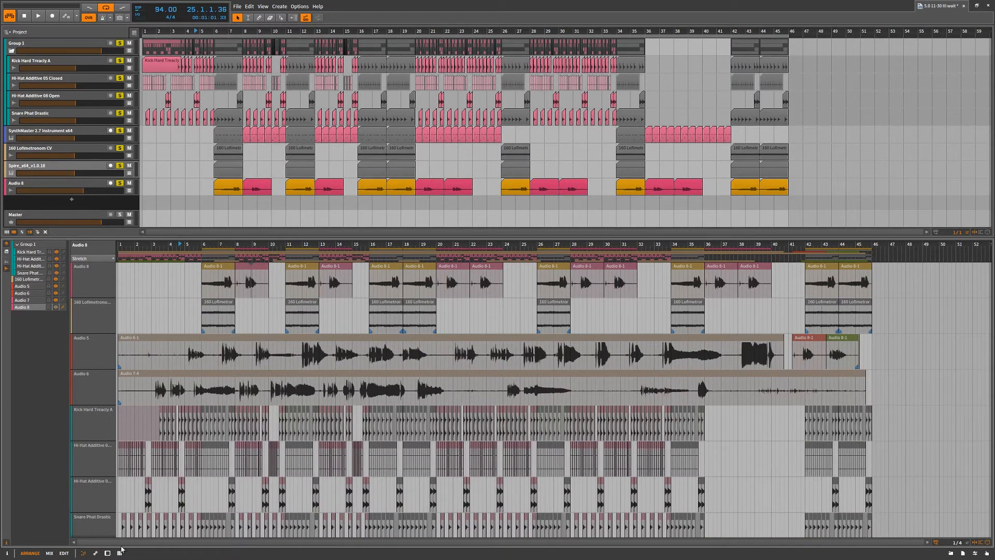
Switch the area below the arrangement to the devices, the note editor and the automation editor in turn
click(108, 553)
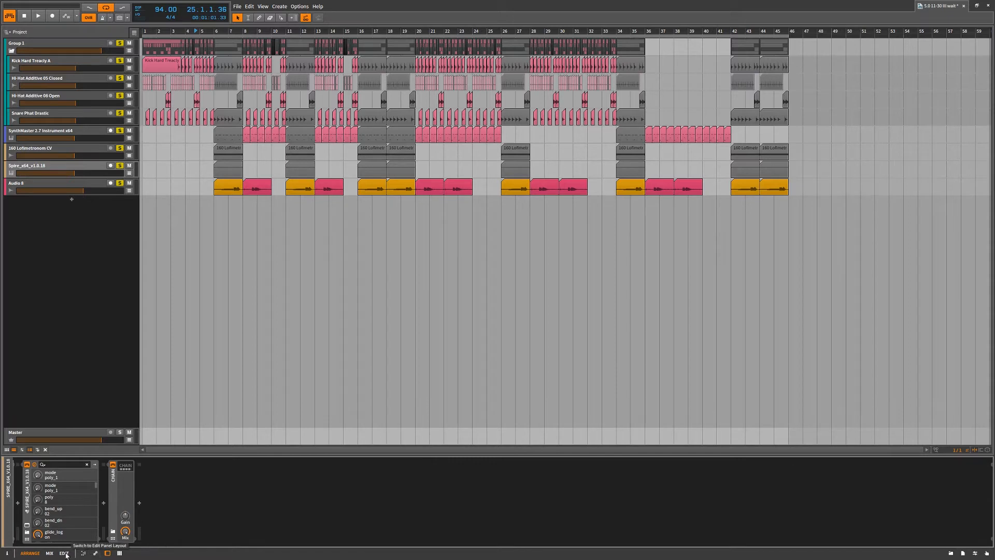
click(83, 552)
click(96, 553)
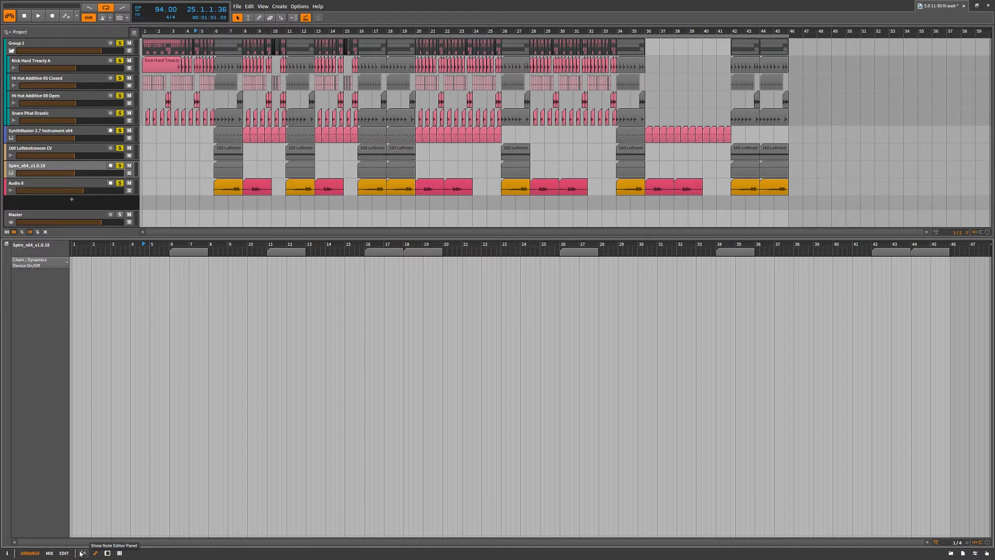
Return to the note editor and hide the 160 Lofimetronom, snare and open hi-hat layers from it
click(84, 552)
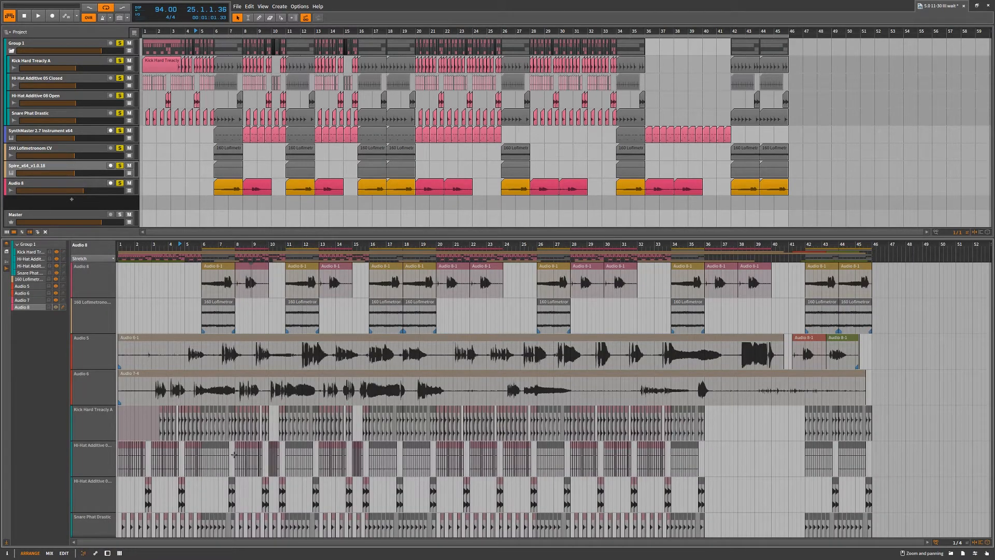
click(56, 280)
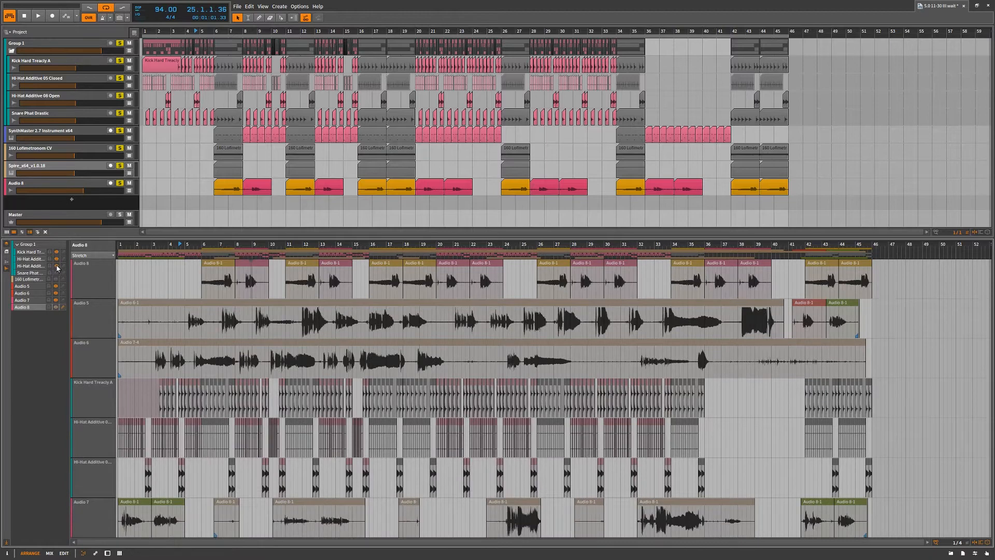
click(56, 266)
Show the automation editor, the device panel and the mixer one after another below the arrangement
click(95, 553)
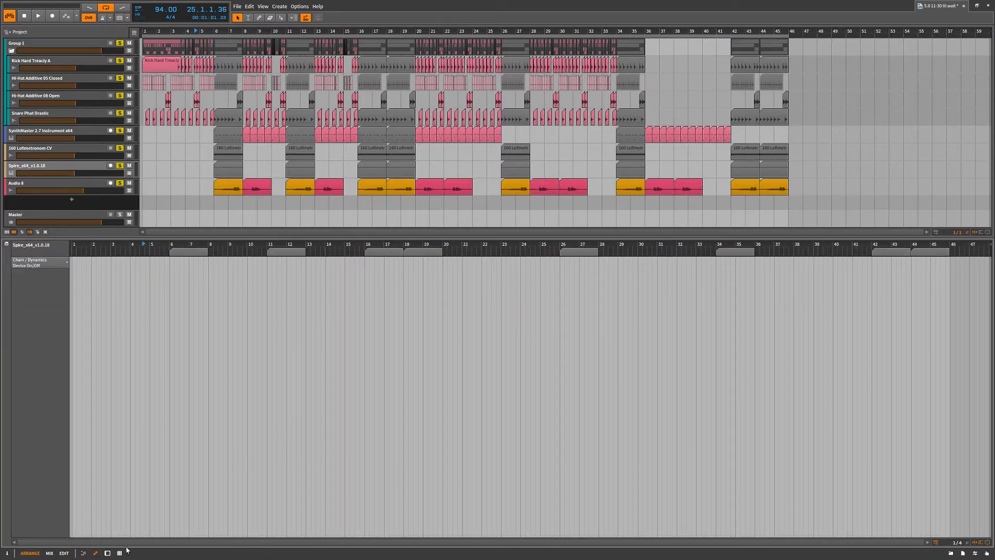
click(108, 553)
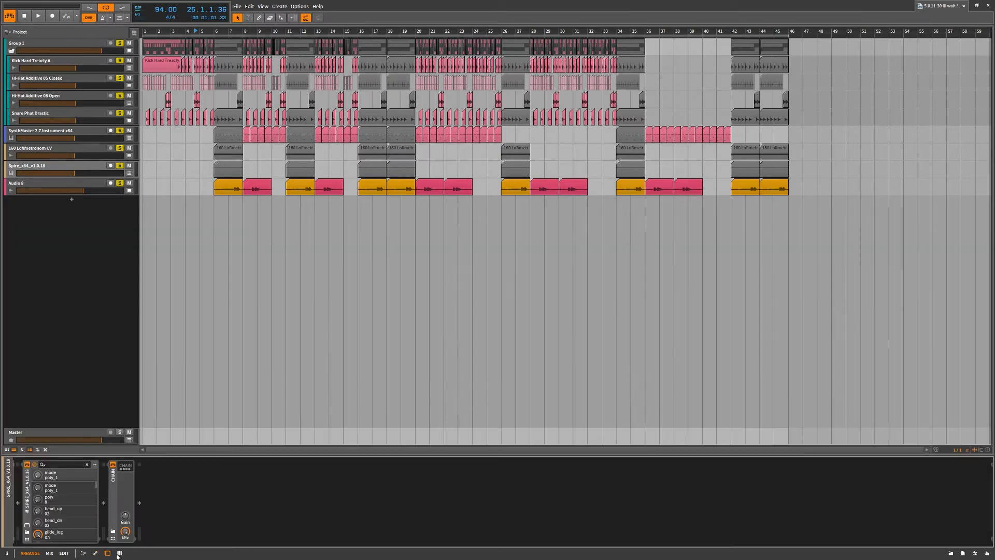
click(119, 553)
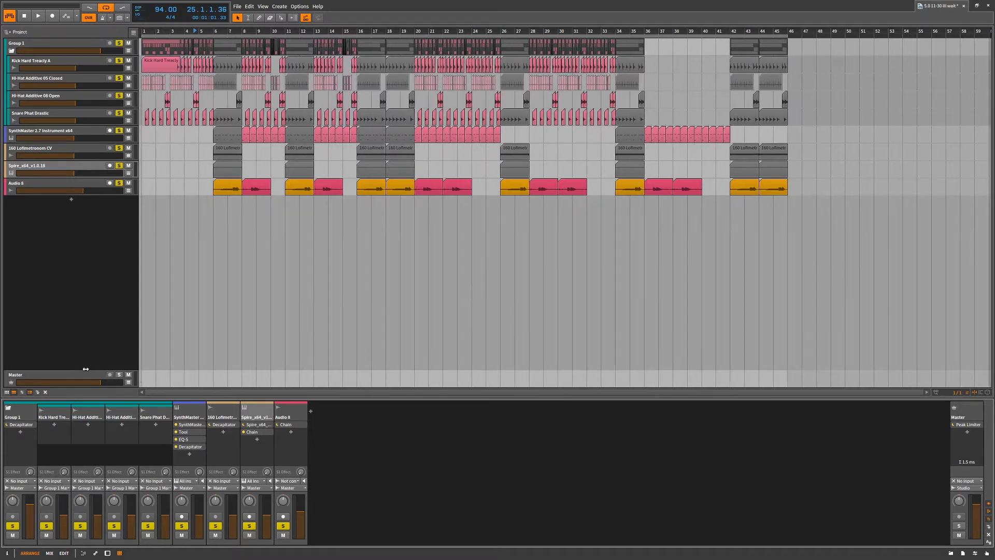
Narrow the arrangement's track headers and reduce the mixer panel's height, switching between the device panel and the mixer
drag(104, 372, 3, 358)
key(d)
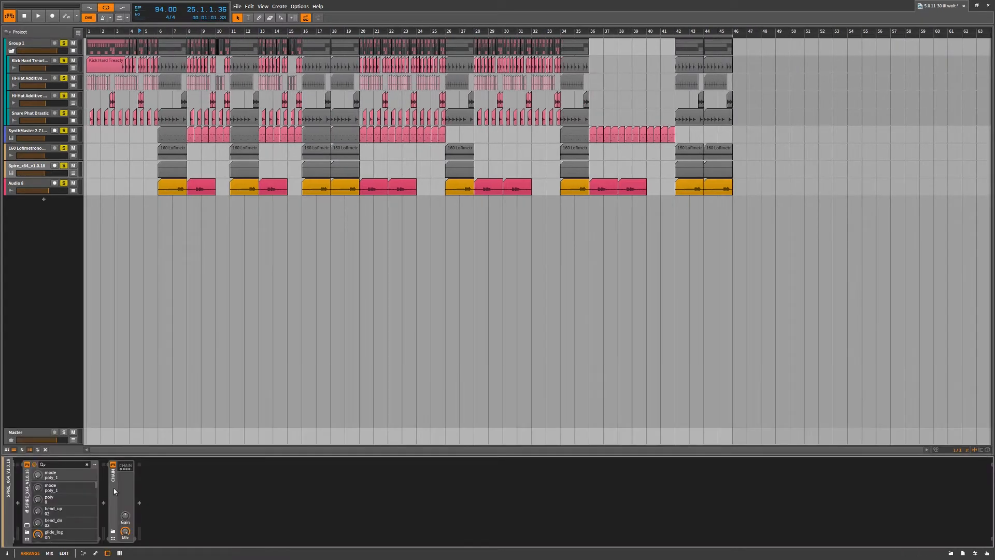
click(119, 553)
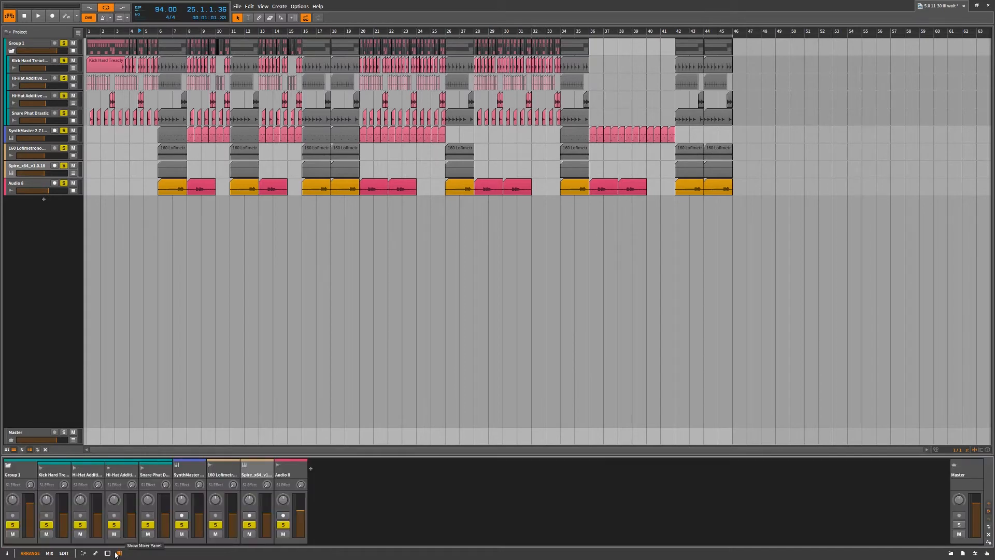
Show the device panel and the automation editor in turn below the arrangement, and enlarge the automation editor to about half the window
key(d)
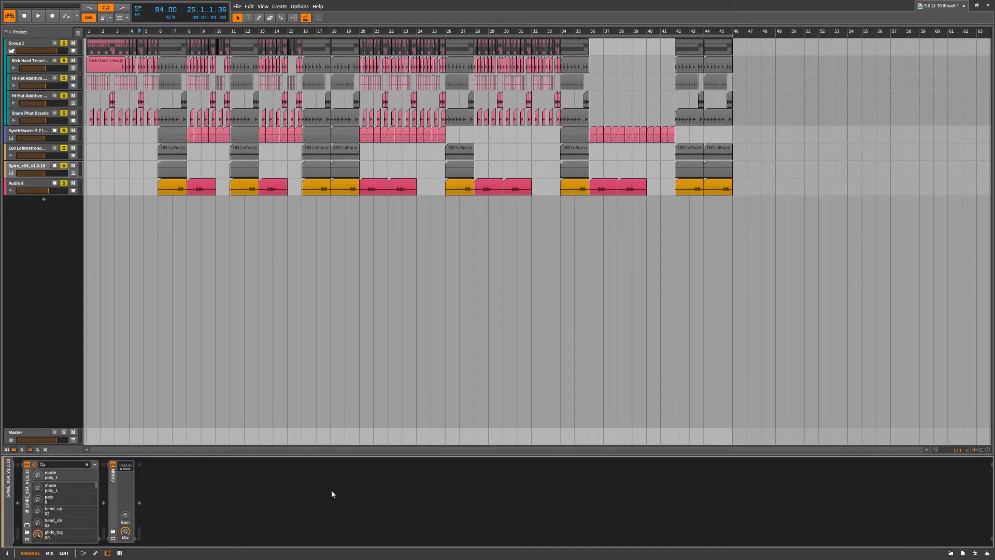
click(97, 554)
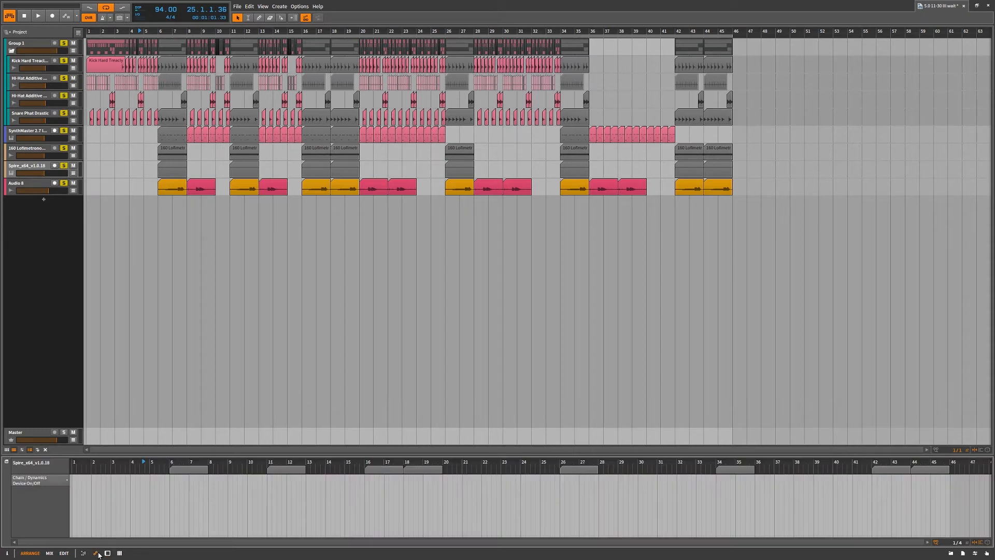
drag(149, 462, 203, 285)
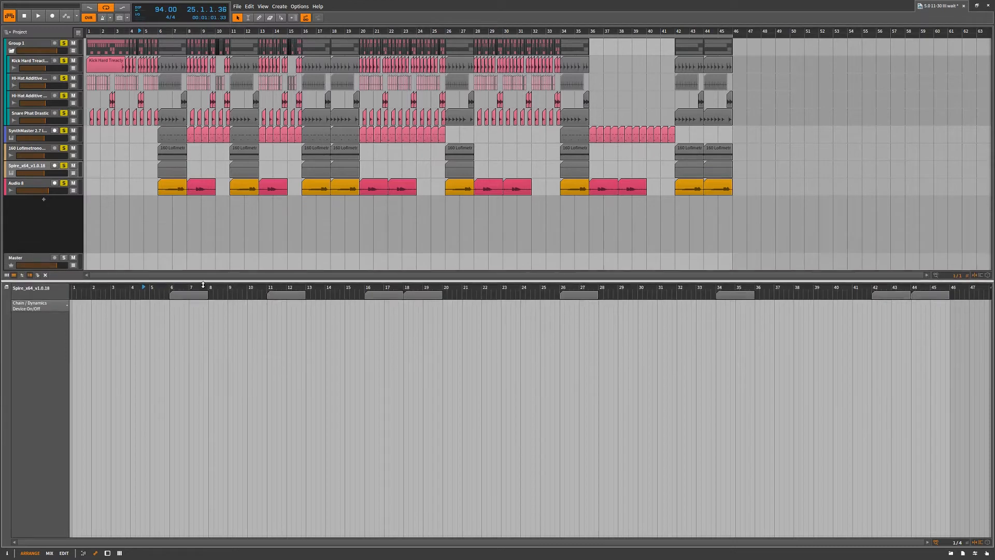
Show the mixer below the arrangement and adjust its height until each channel's device list and routing fit
click(119, 553)
drag(189, 398, 201, 163)
drag(194, 264, 198, 327)
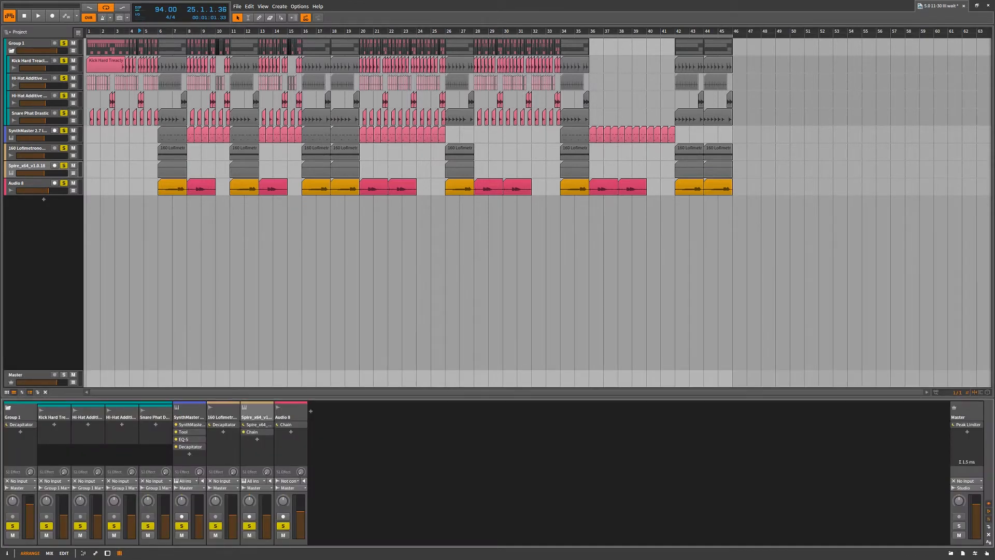
Start playback, bring up the SynthMaster track's EQ-5 and boost its second band strongly at about 395 Hz
key(space)
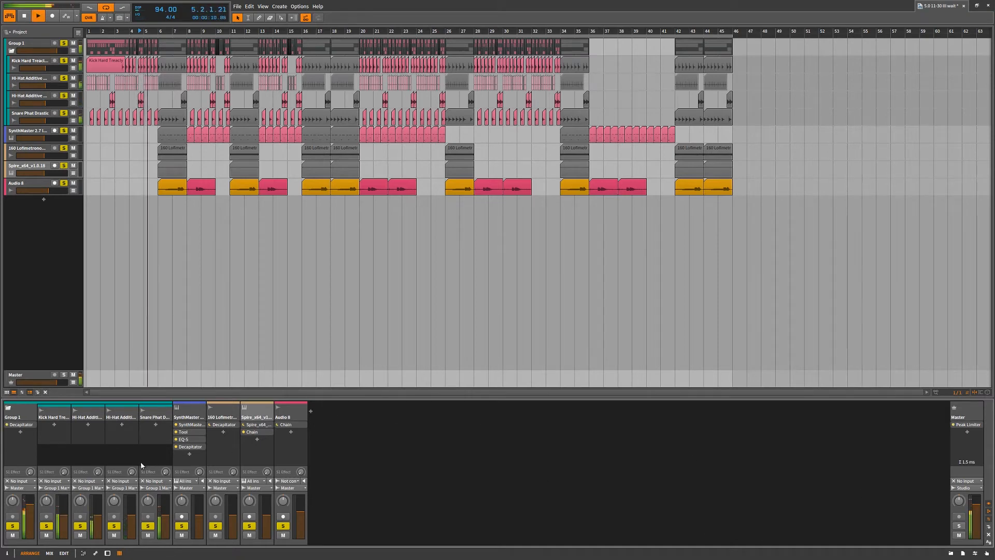
double_click(189, 440)
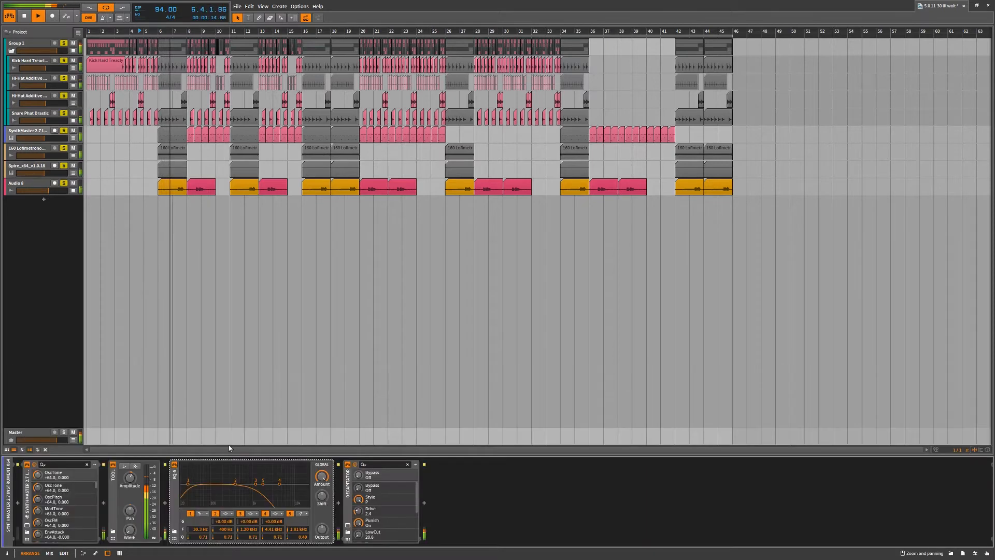
drag(236, 483, 235, 468)
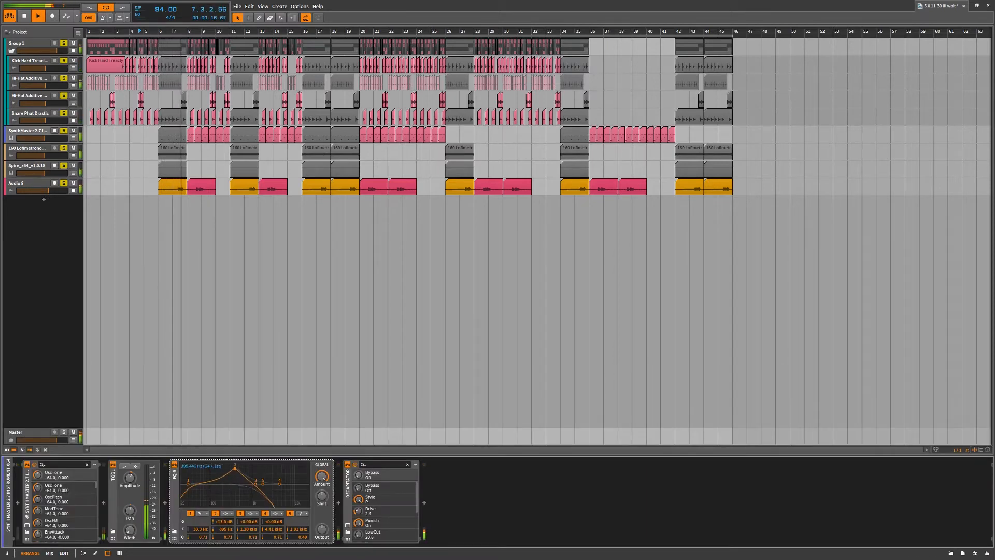
Bring up the clip launcher and place a clip on each Hi-Hat Additive track in Scene 1, launching the added one
click(50, 553)
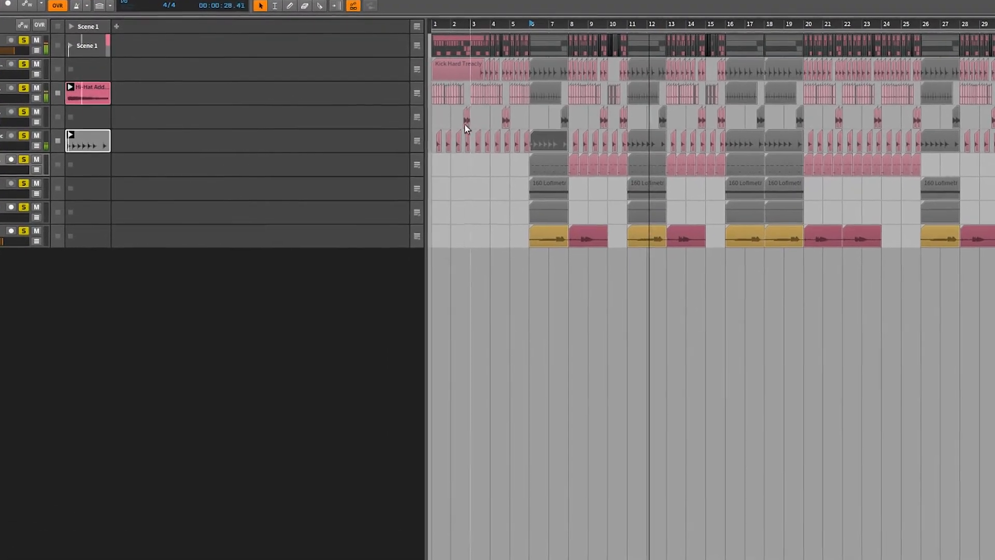
mouse_move(454, 96)
mouse_down()
mouse_move(291, 120)
mouse_move(158, 122)
mouse_move(127, 106)
mouse_up()
drag(60, 97, 63, 134)
drag(114, 97, 75, 105)
click(24, 102)
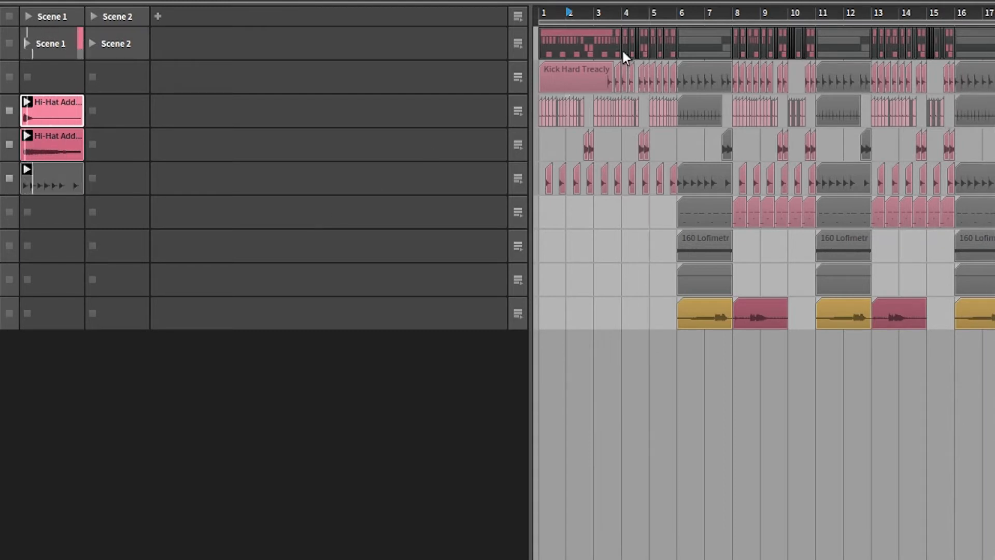
Copy the kick, 160 Lofimetronom and yellow Audio 8 clips from the arrangement into Scene 1, launching each one
drag(647, 77, 46, 90)
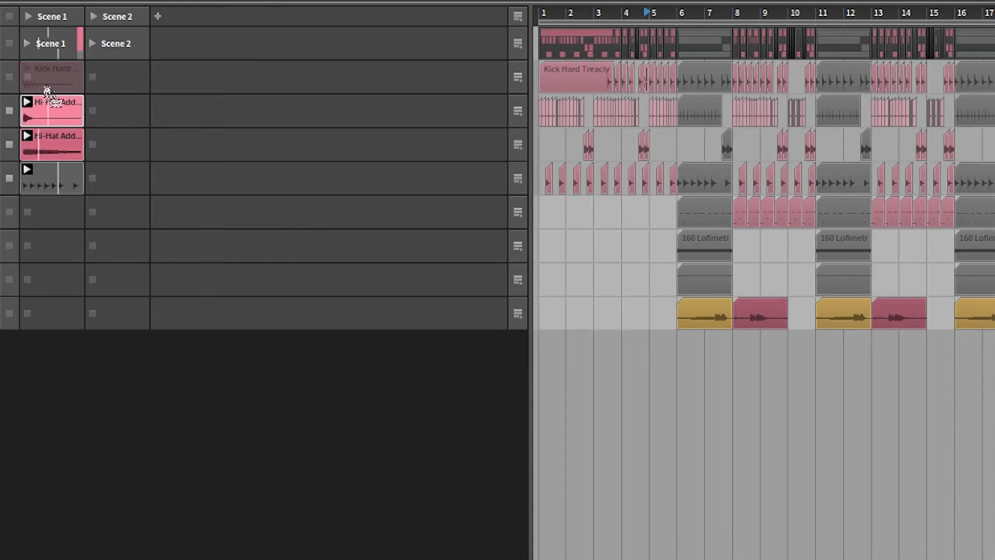
click(29, 69)
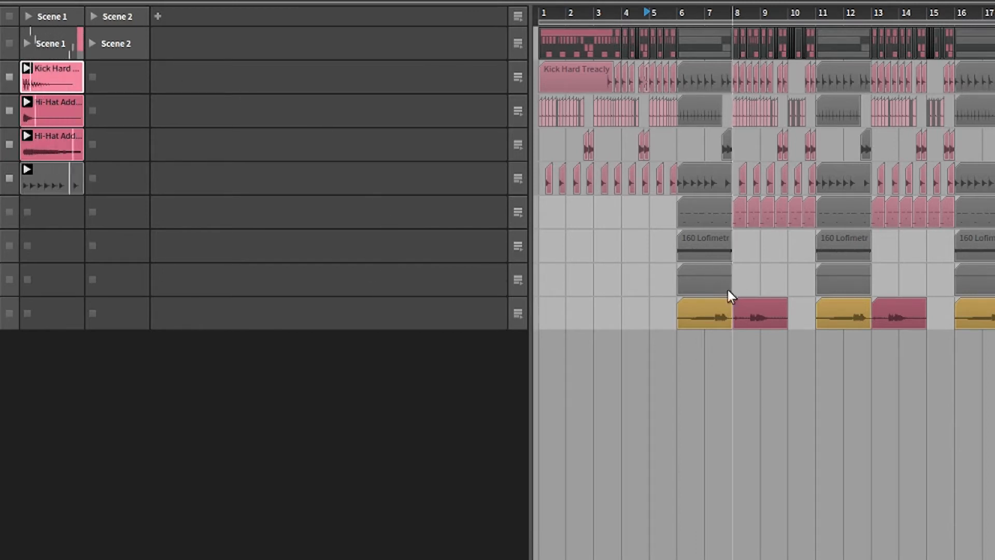
drag(709, 256, 29, 241)
click(27, 237)
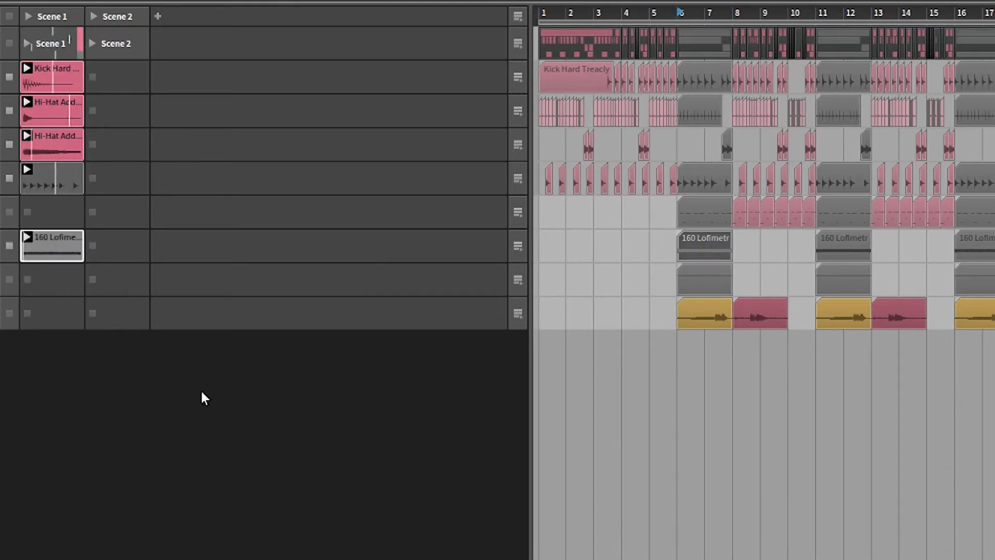
drag(713, 316, 71, 318)
click(27, 304)
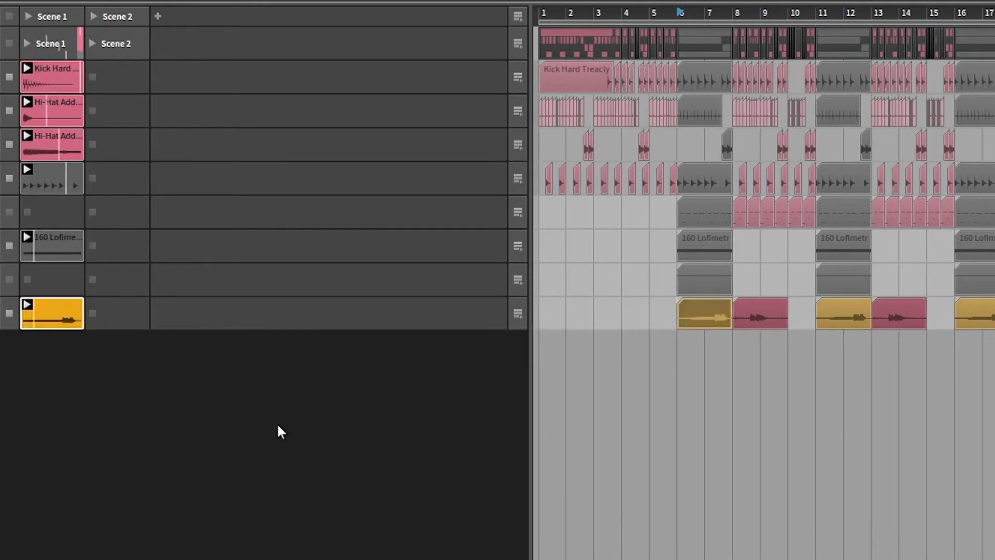
Copy the pink Audio 8 clip and the Spire clip into Scene 2, and the SynthMaster clip into Scene 1
drag(743, 315, 121, 316)
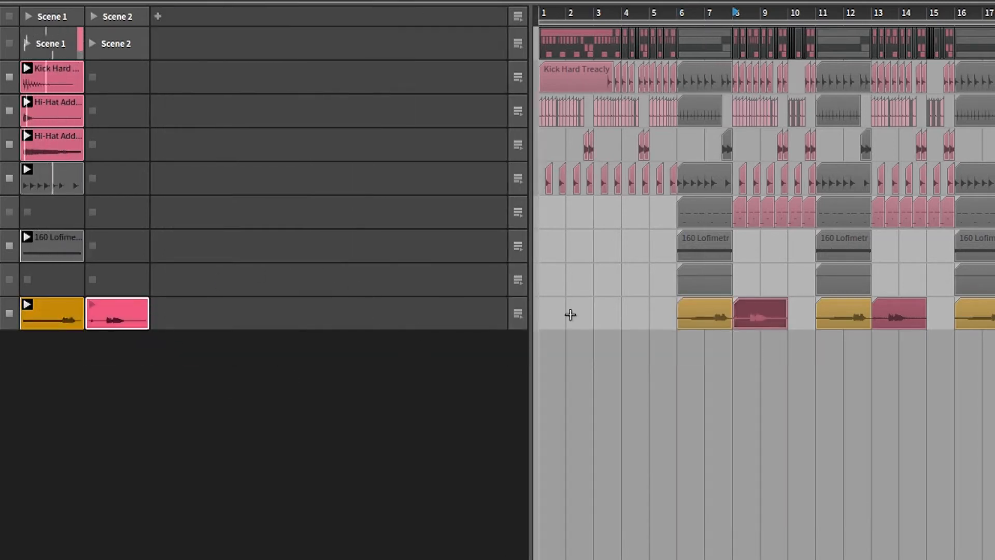
drag(699, 209, 62, 213)
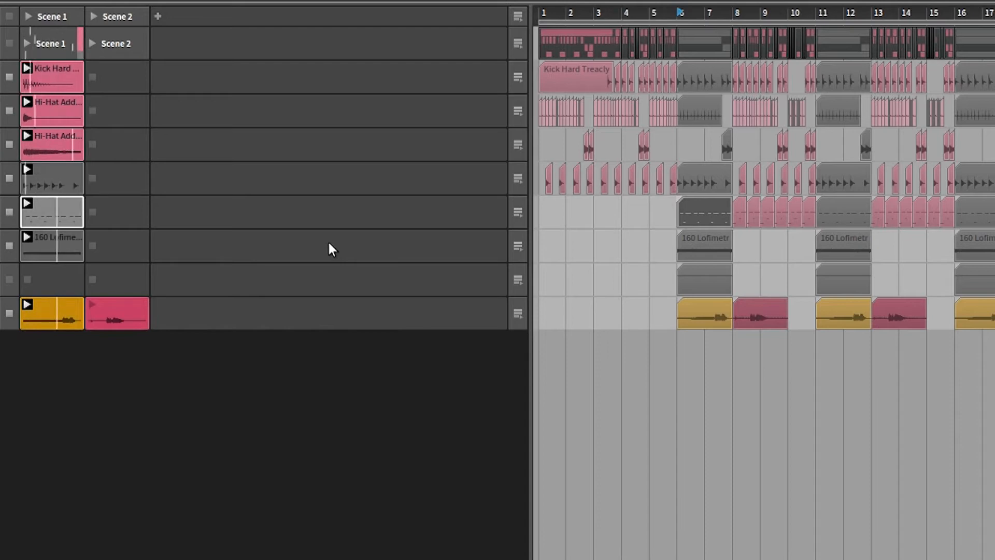
drag(719, 280, 116, 279)
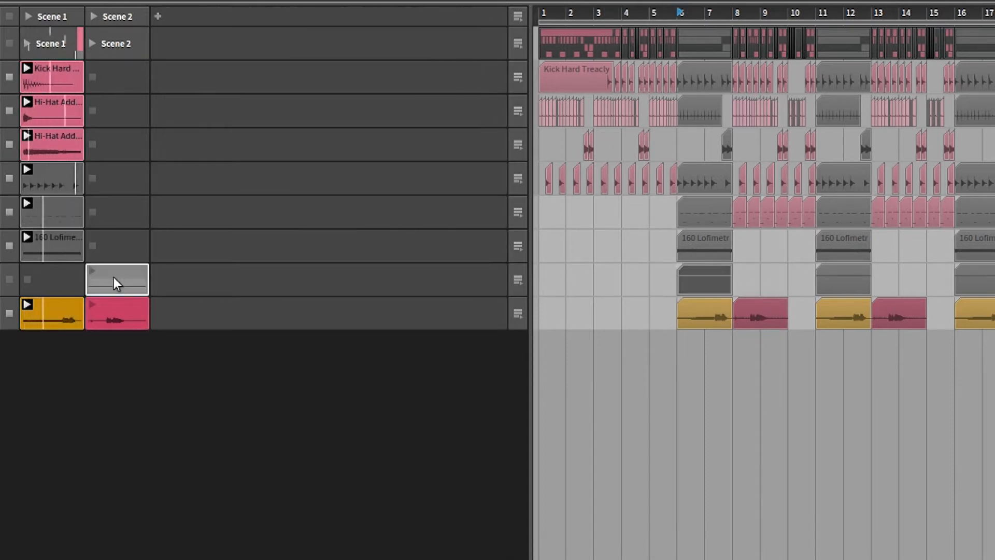
Move the closed hi-hat clip from Scene 1 to Scene 2 and launch Scene 2, narrowing the launcher to its two scenes
drag(55, 104, 120, 111)
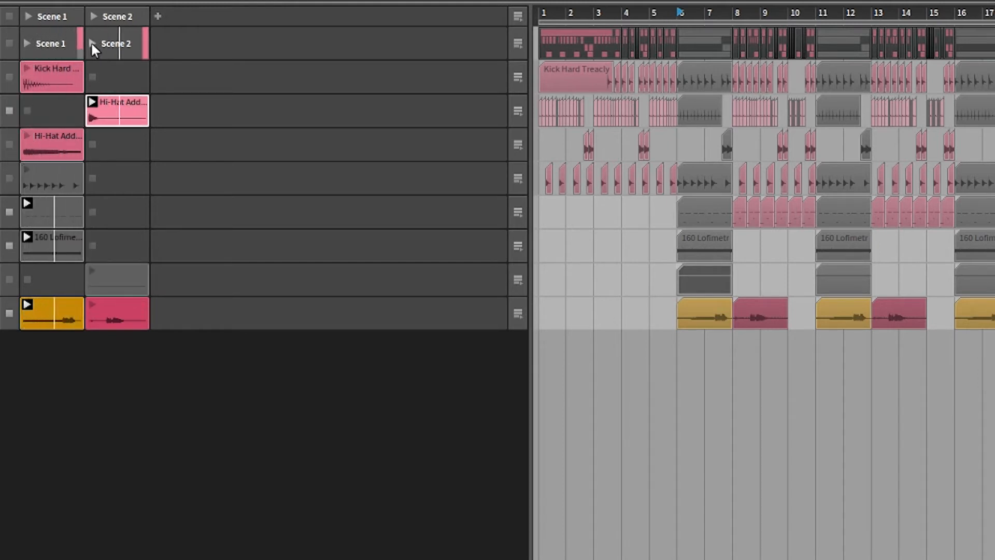
click(95, 16)
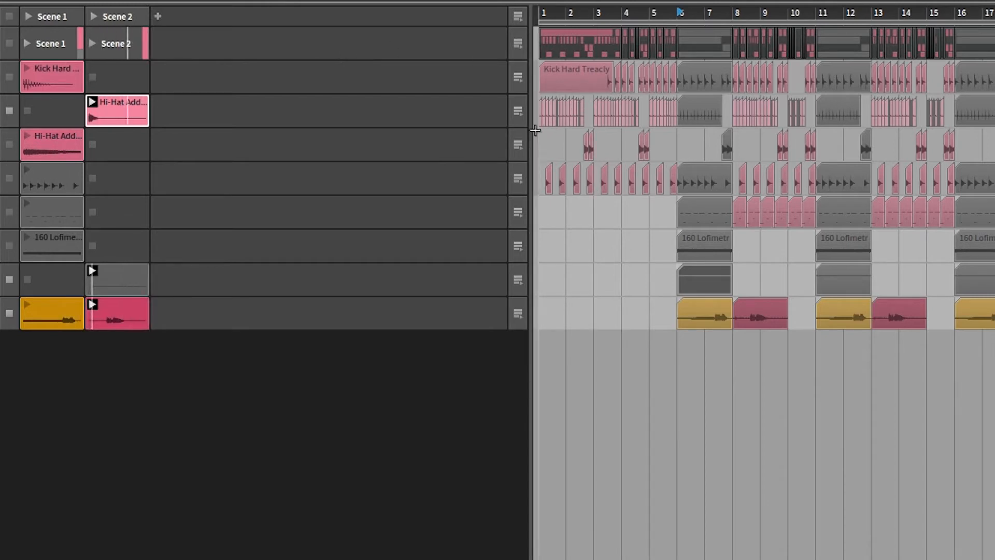
drag(532, 133, 208, 244)
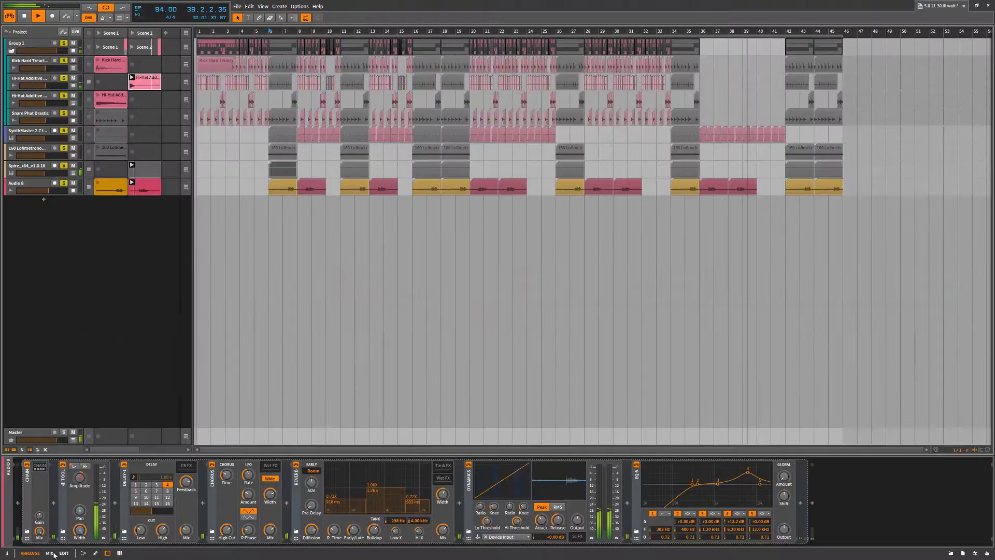
View the mix layout and the edit layout with its mixer and device panels and an enlarged hi-hat waveform, then return to the arrange layout
click(50, 553)
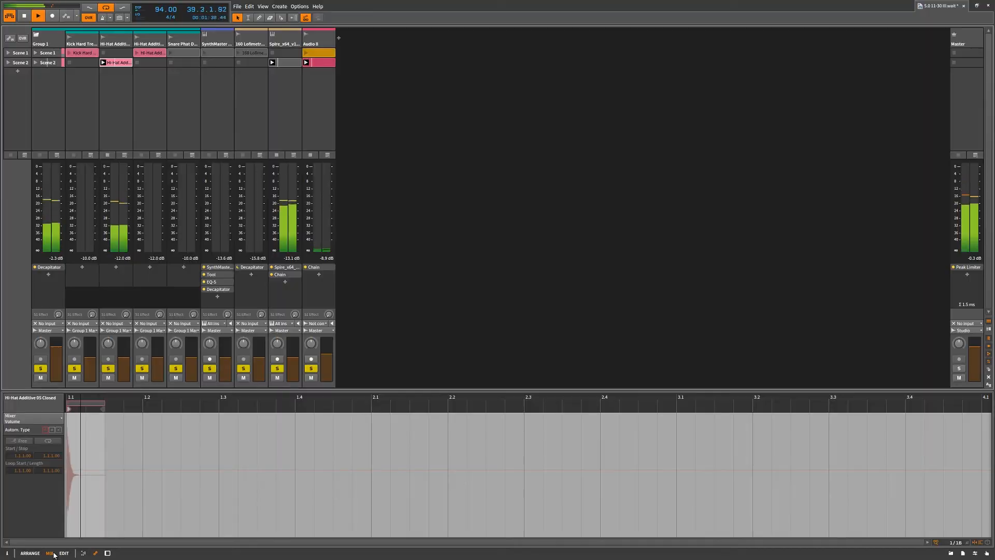
click(64, 553)
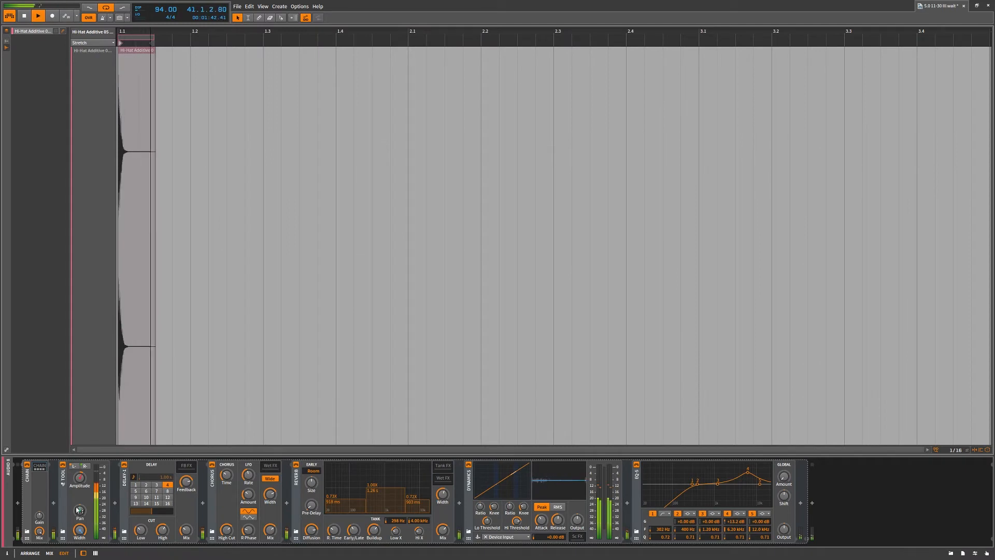
click(94, 553)
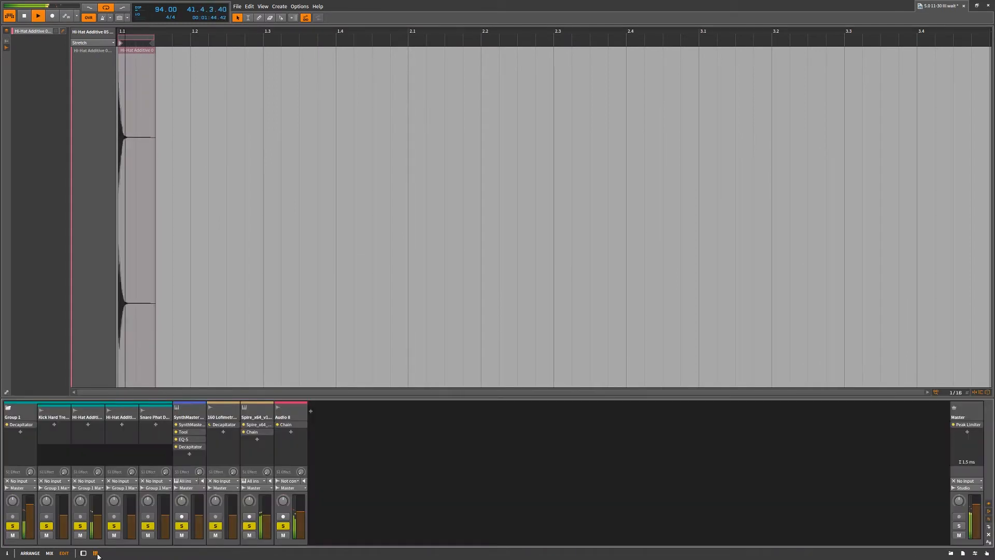
click(84, 553)
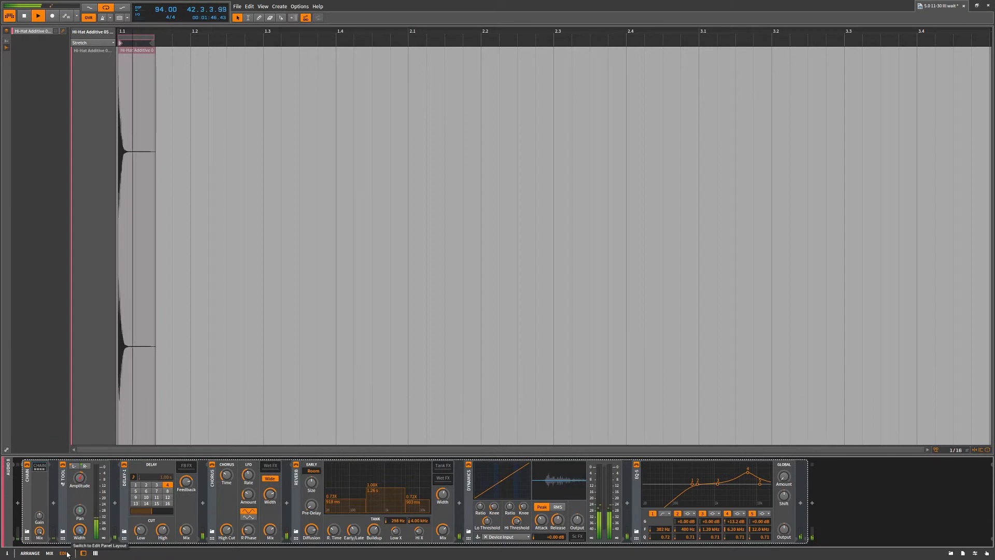
drag(134, 44, 388, 161)
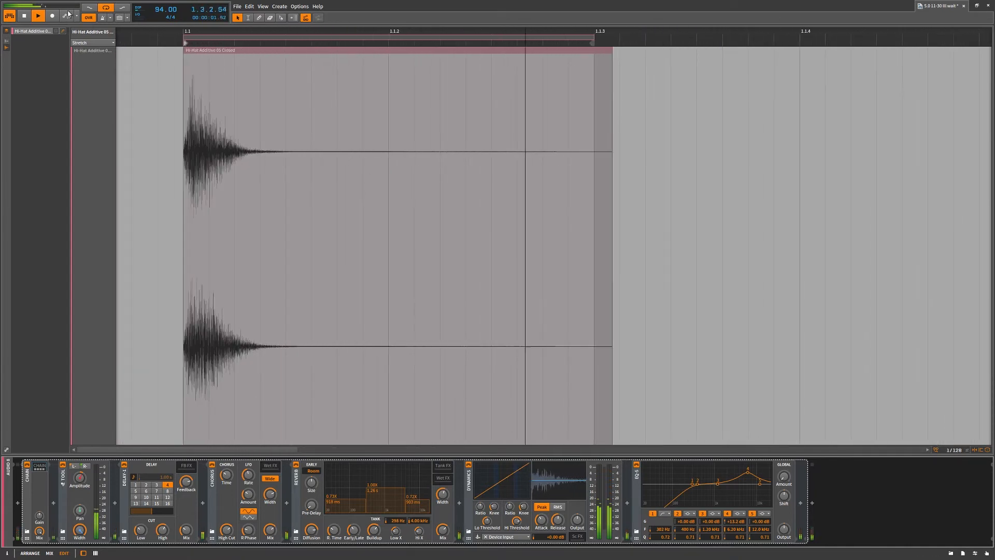
click(50, 554)
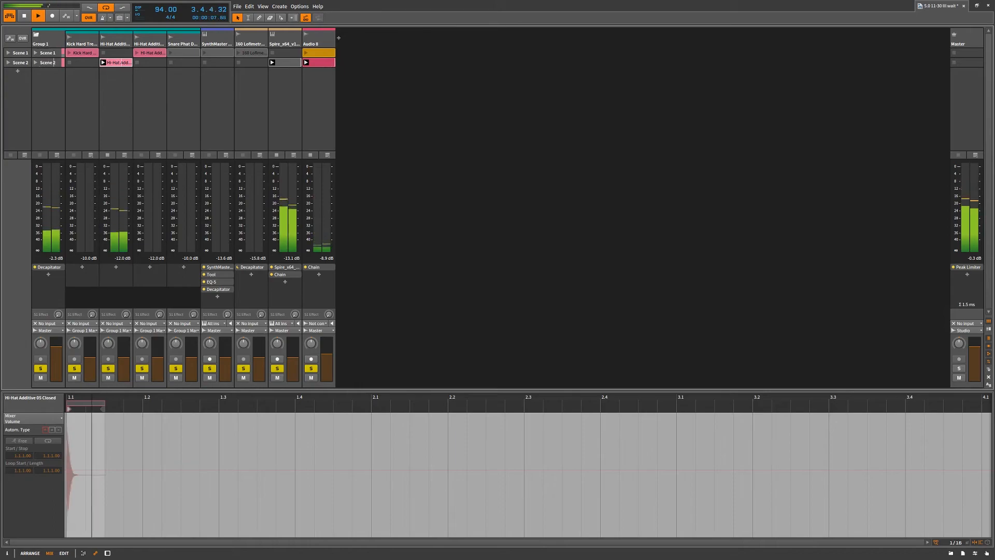
click(30, 553)
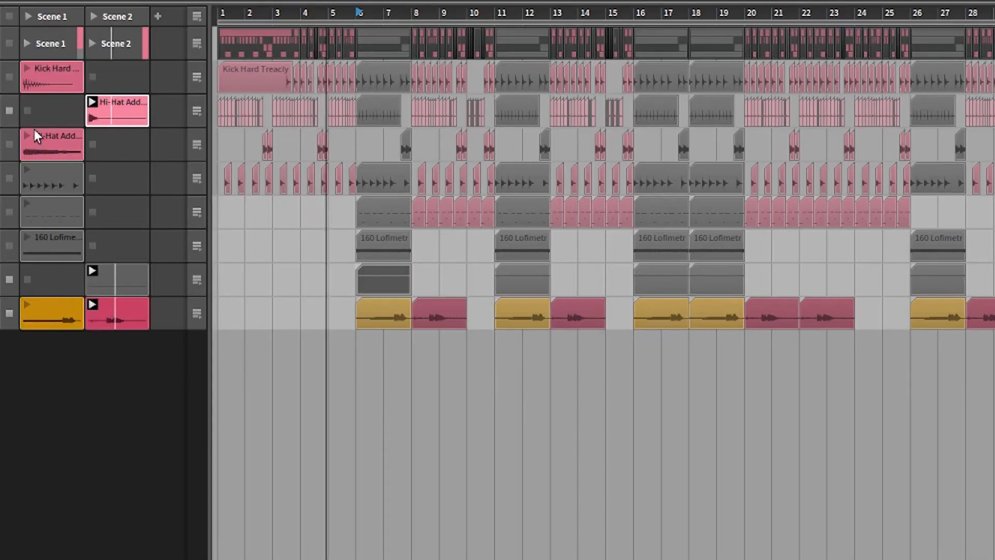
Move the SynthMaster and kick clips into Scene 2 and launch them, keeping the snare clip in Scene 1
drag(27, 170, 101, 167)
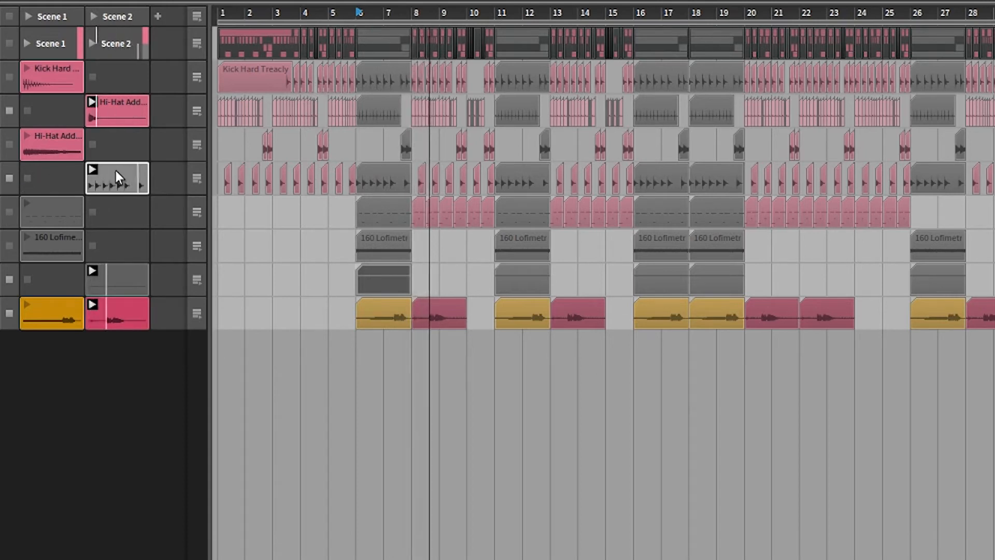
drag(116, 170, 111, 207)
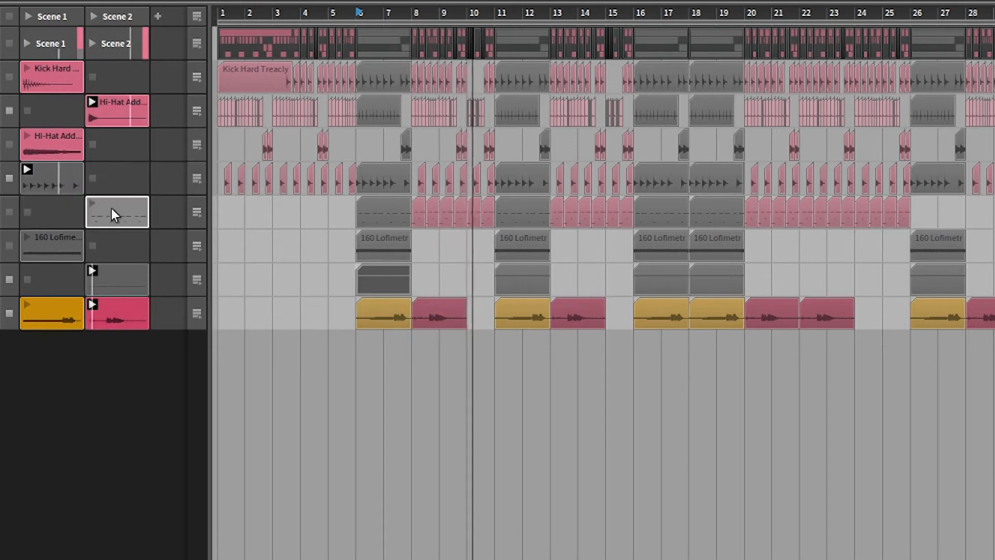
click(92, 202)
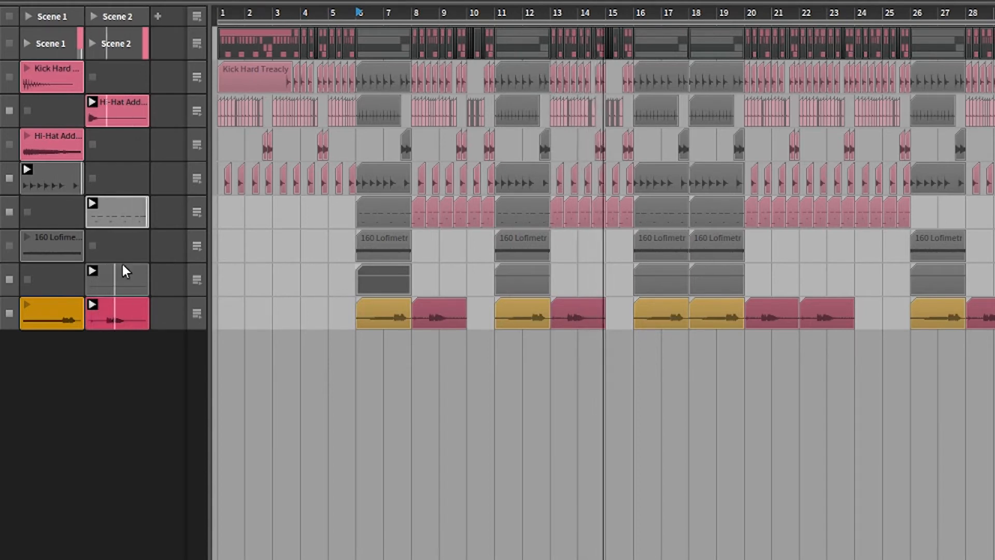
drag(55, 68, 112, 72)
click(91, 68)
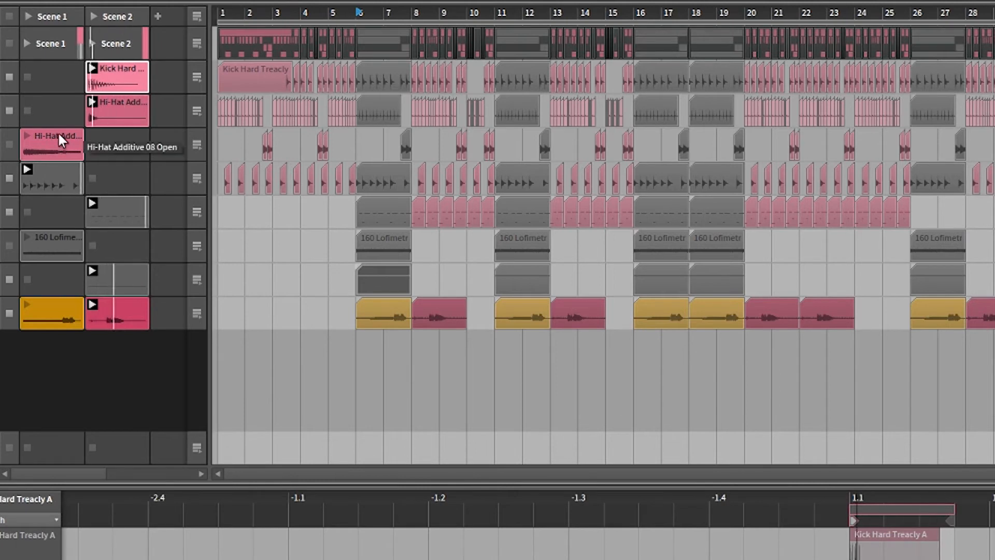
Move the pink Audio 8 clip to Scene 3 and launch the yellow one in Scene 2, widening the launcher to fit three scenes
drag(110, 307, 161, 322)
drag(55, 301, 96, 304)
click(92, 304)
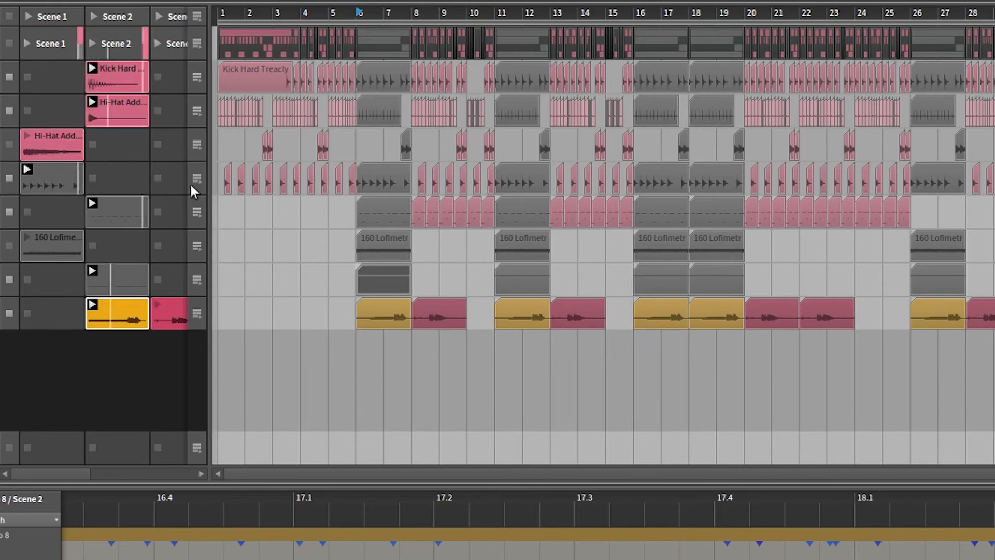
drag(210, 184, 248, 186)
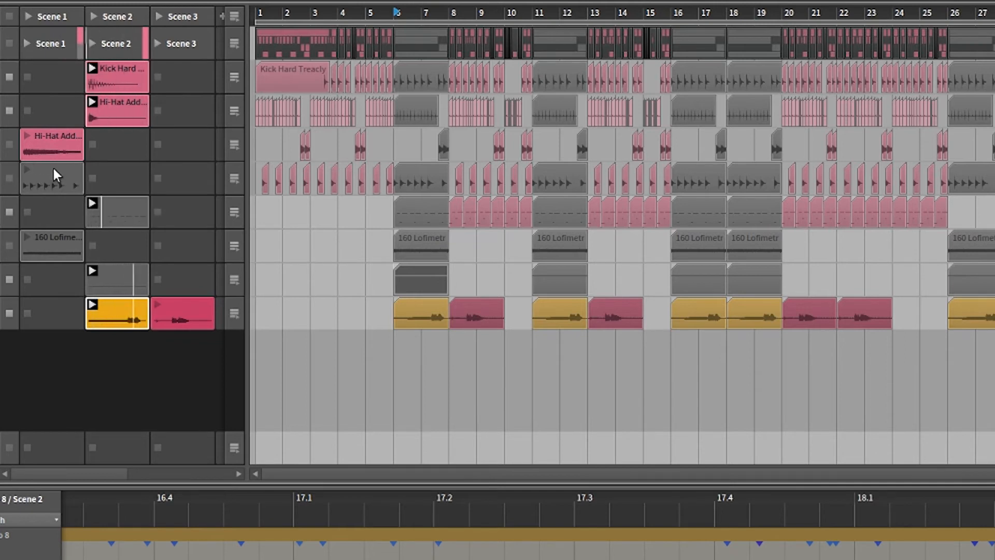
Move the open hi-hat and 160 Lofimetronom clips into Scene 2, launching the Lofimetronom clip and stopping the open hi-hat track
drag(45, 137, 118, 143)
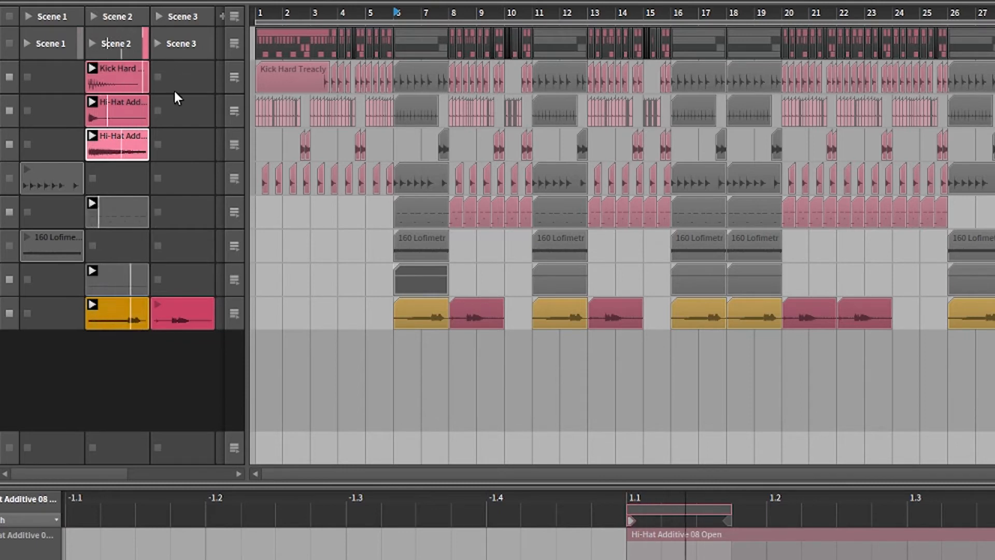
drag(42, 235, 98, 234)
click(89, 236)
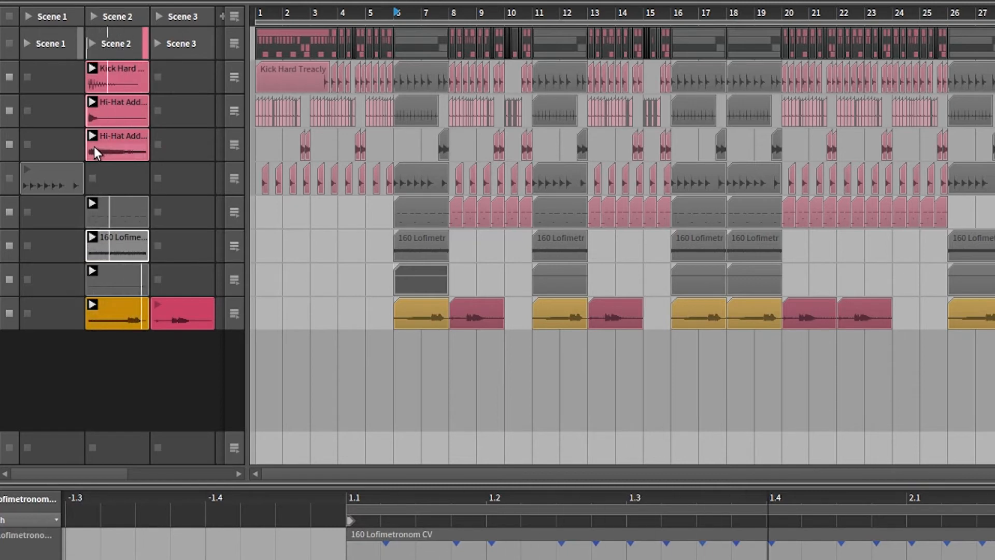
click(10, 145)
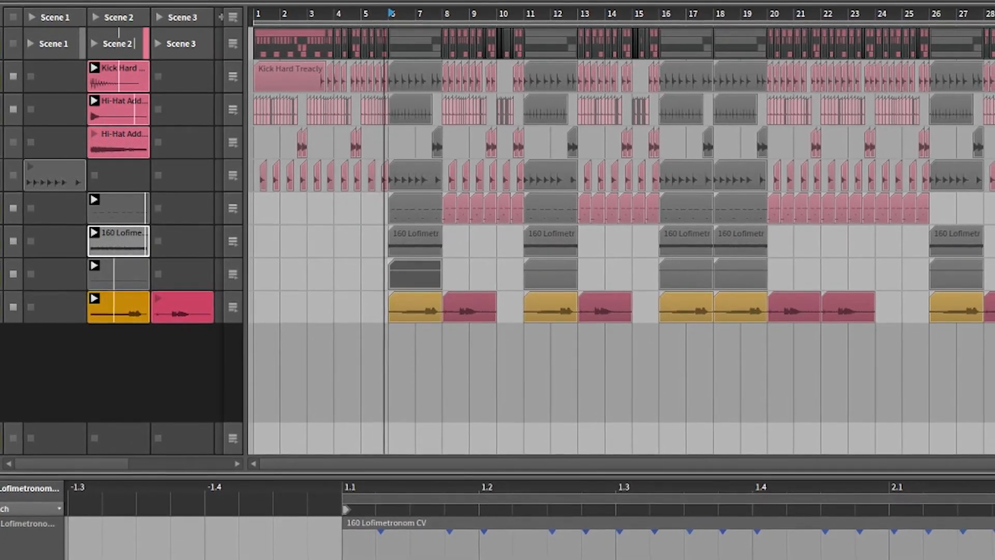
Show the deactivated tracks, move the green Audio 7 clip into Audio 8's Scene 1 slot, and hide those tracks again
click(2, 460)
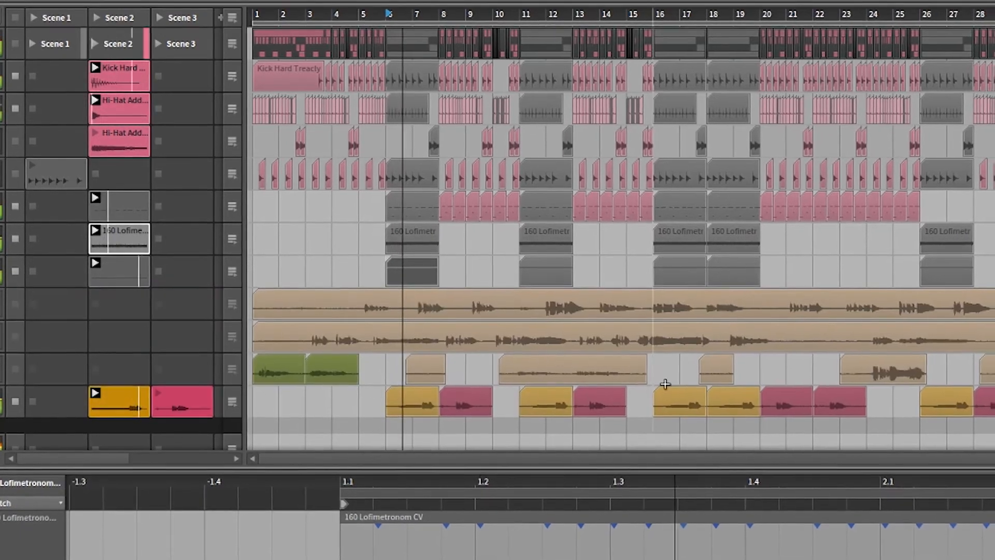
click(378, 392)
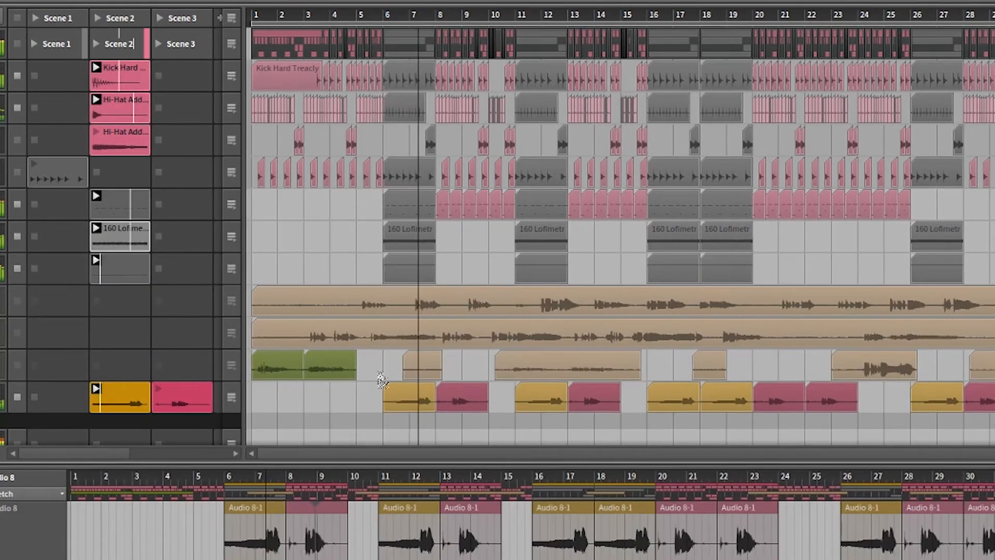
drag(331, 369, 121, 357)
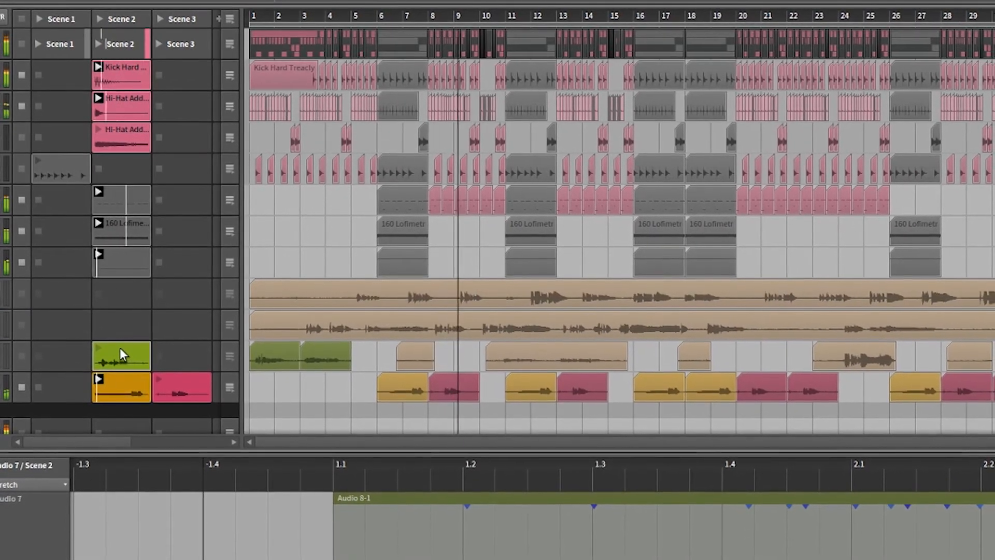
drag(120, 354, 65, 373)
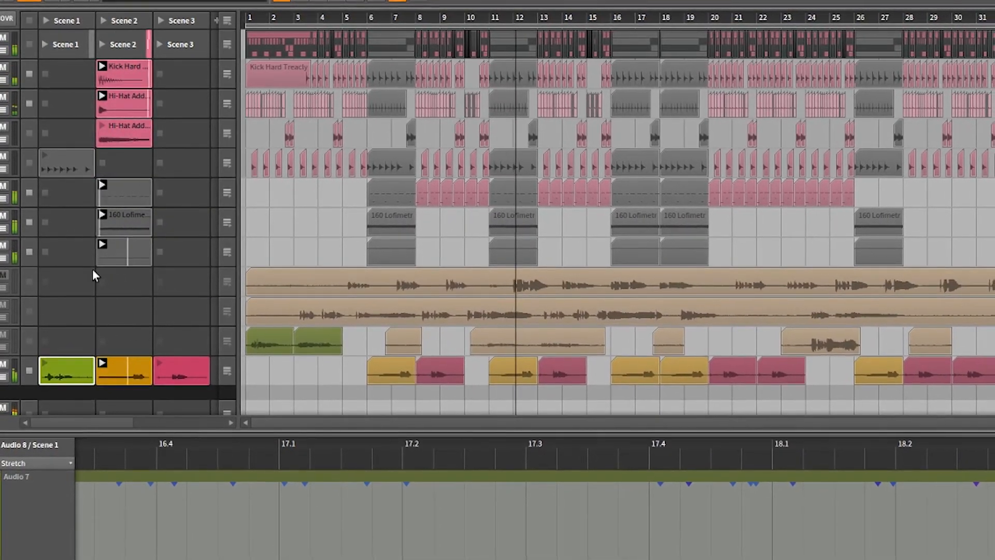
key(Delete)
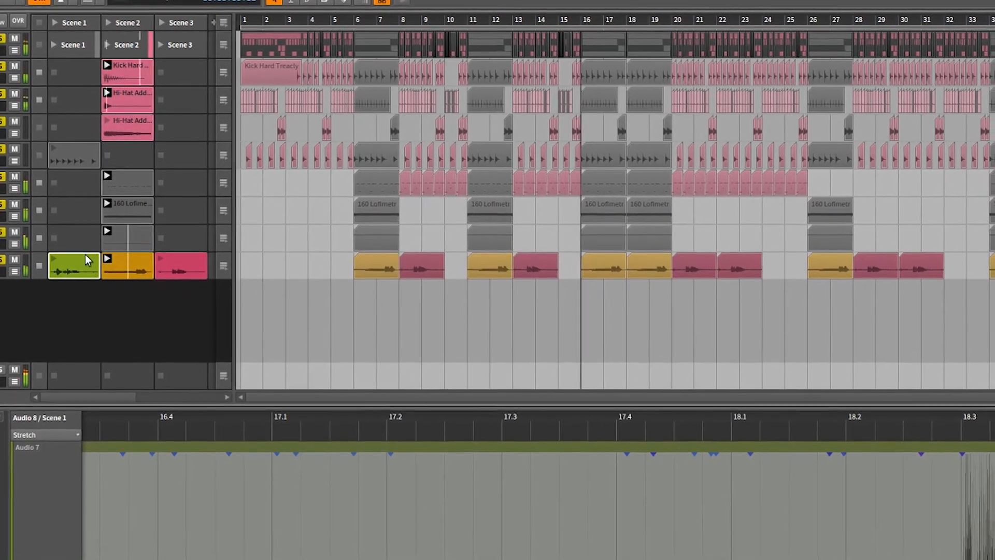
Swap the Audio 8 clips so yellow sits in Scene 1 and green in Scene 2, launching the green one and displaying the yellow waveform
click(122, 258)
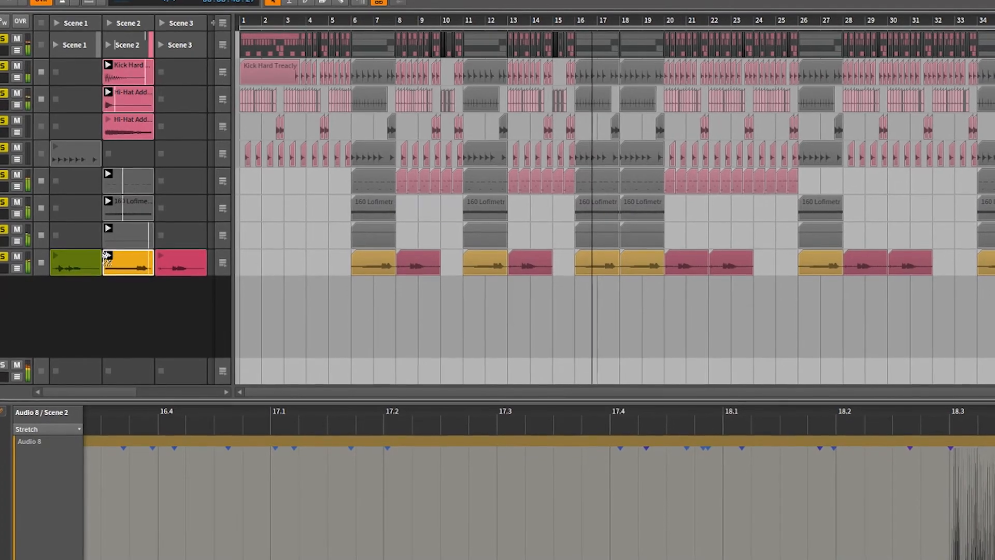
mouse_move(107, 256)
mouse_down()
mouse_move(89, 239)
mouse_move(107, 260)
mouse_move(126, 260)
mouse_move(113, 257)
mouse_up()
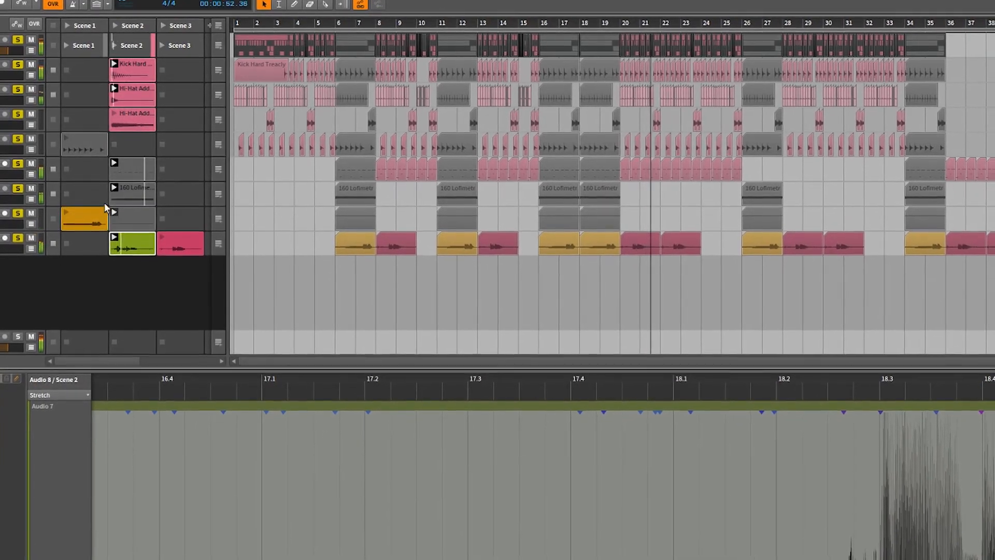
click(89, 218)
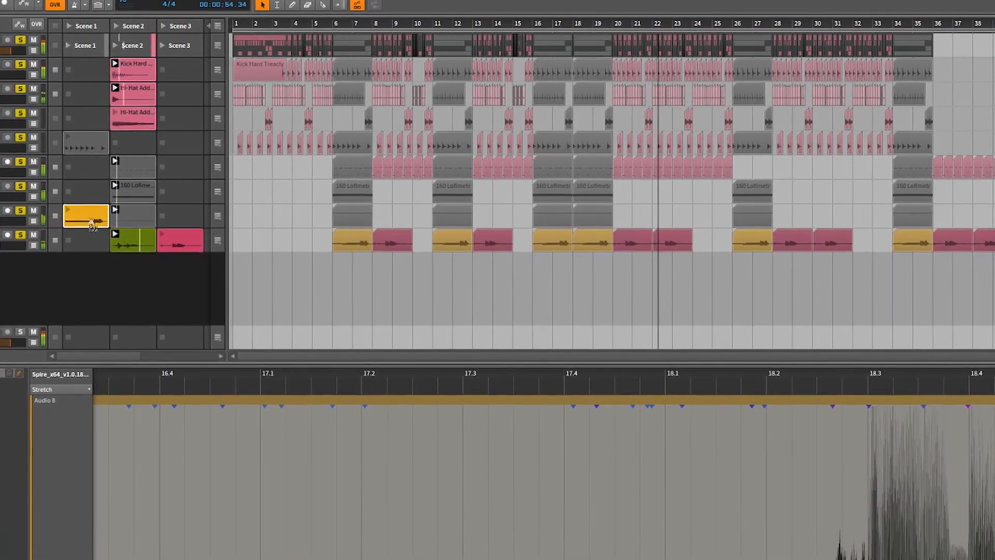
drag(89, 211, 90, 242)
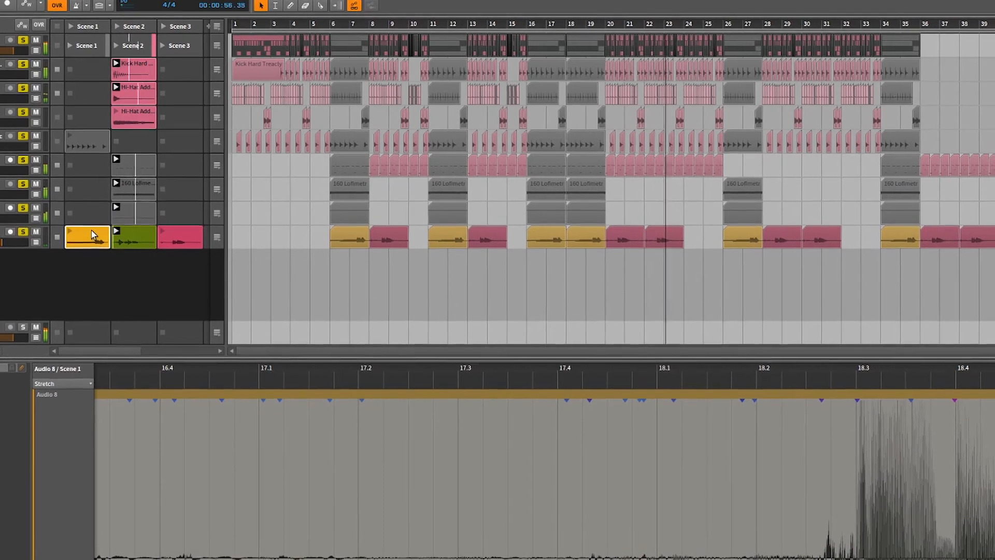
double_click(91, 236)
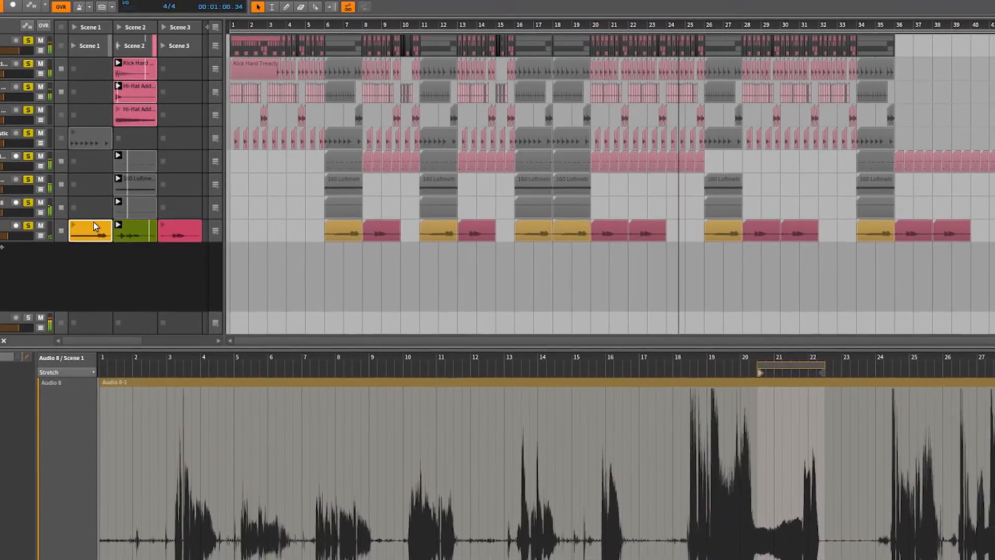
Examine the contents of the Scene 2 clips on the Spire, 160 Lofimetronom, SynthMaster, open and closed hi-hat, and kick tracks
click(136, 206)
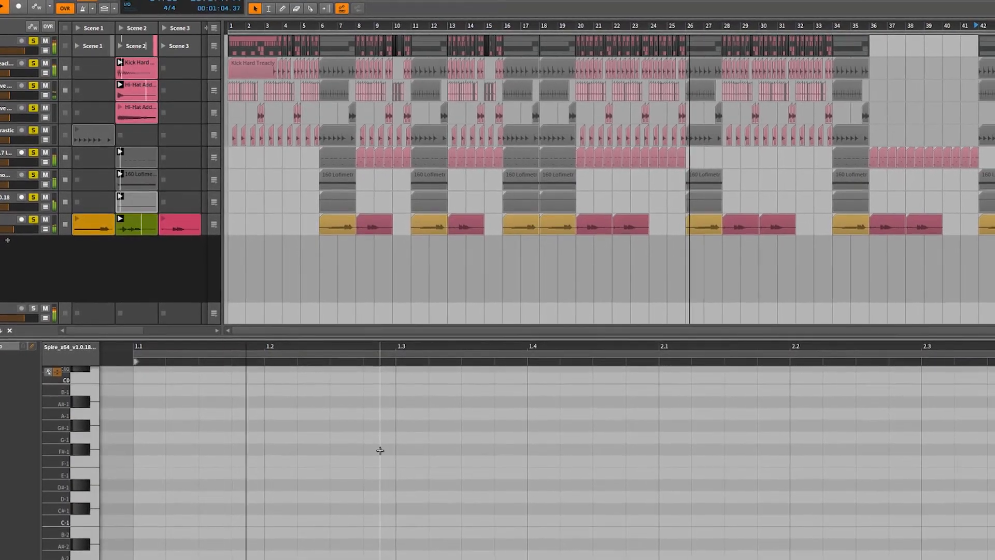
scroll(381, 452, up, 10)
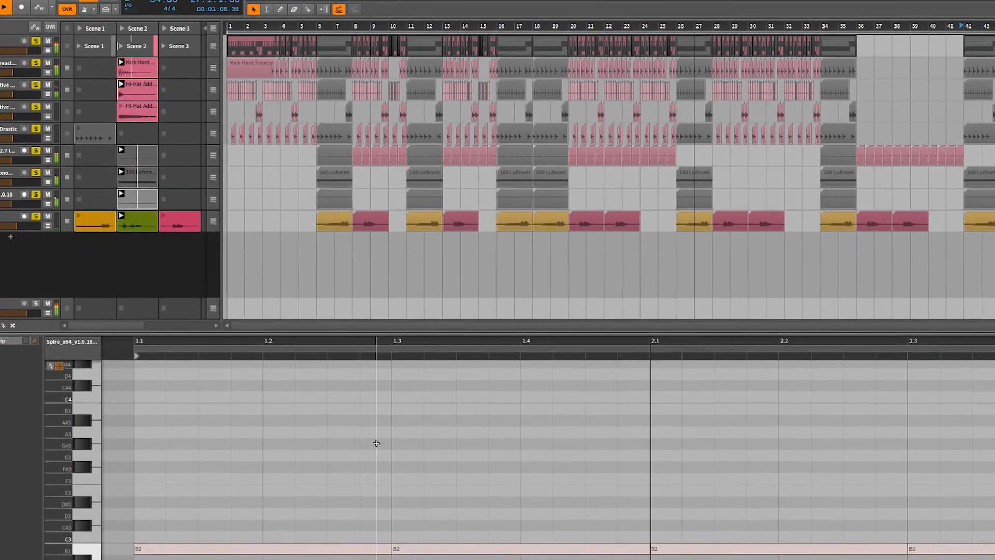
click(135, 173)
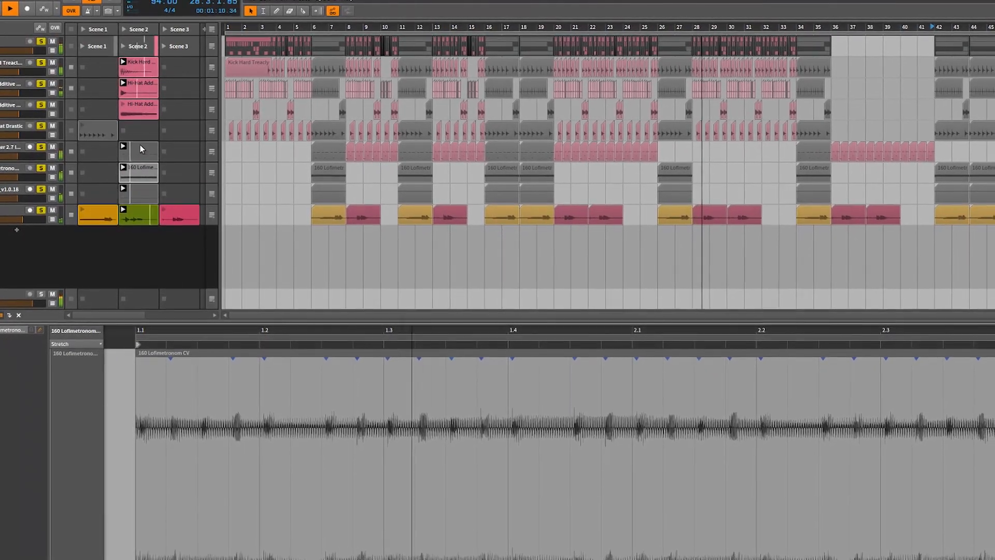
click(140, 147)
scroll(334, 461, down, 10)
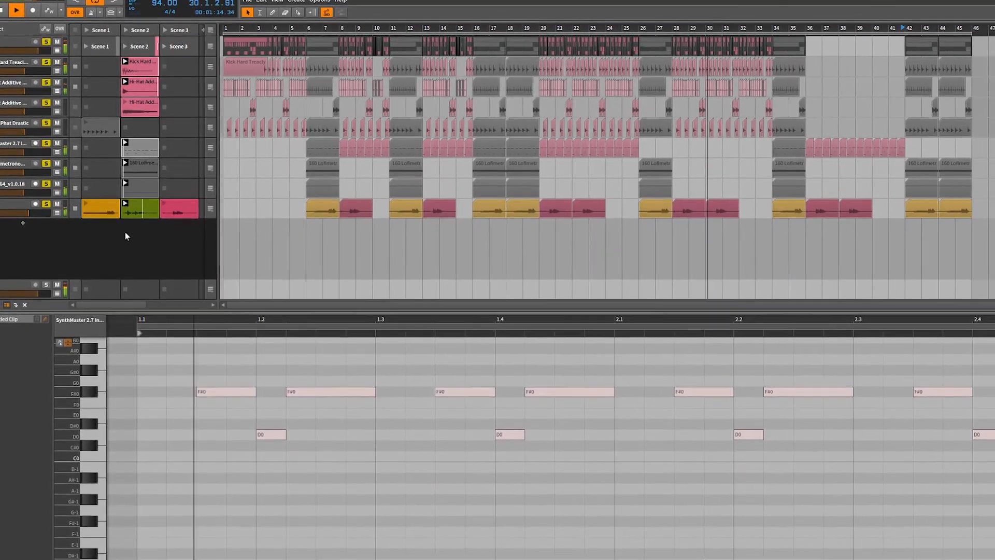
click(139, 104)
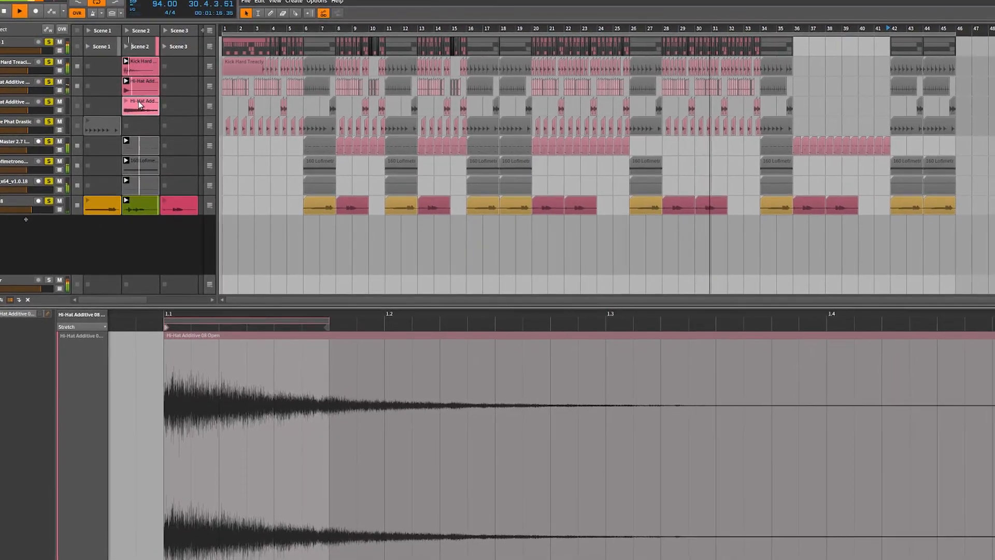
click(139, 81)
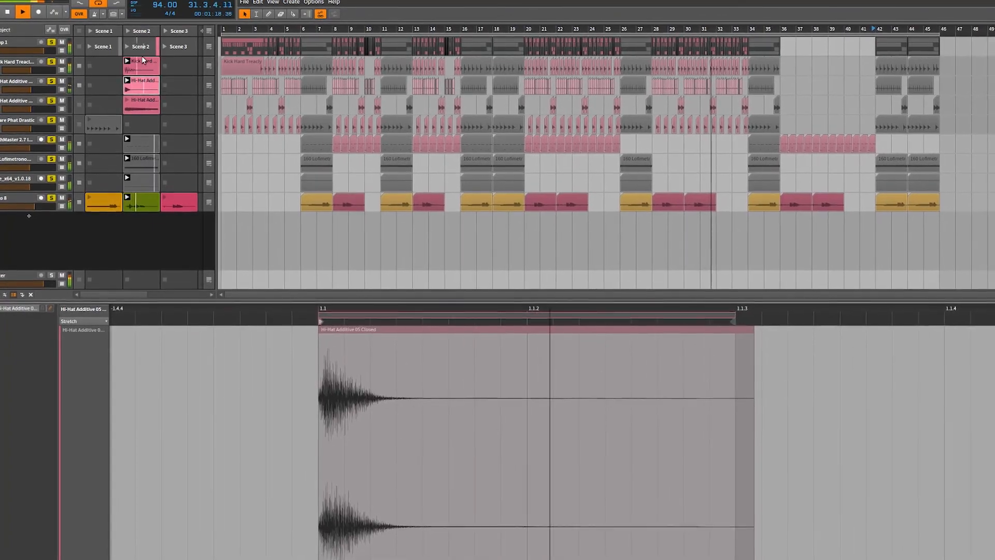
click(143, 64)
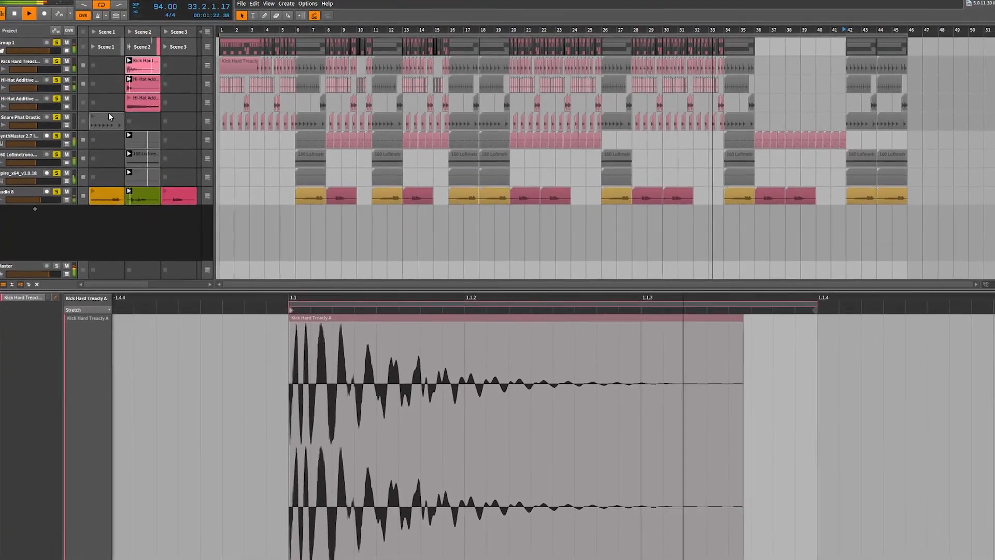
Move the snare clip from Scene 1 to Scene 2, launch it, and fit its whole waveform in the editor
drag(107, 112, 135, 115)
click(132, 115)
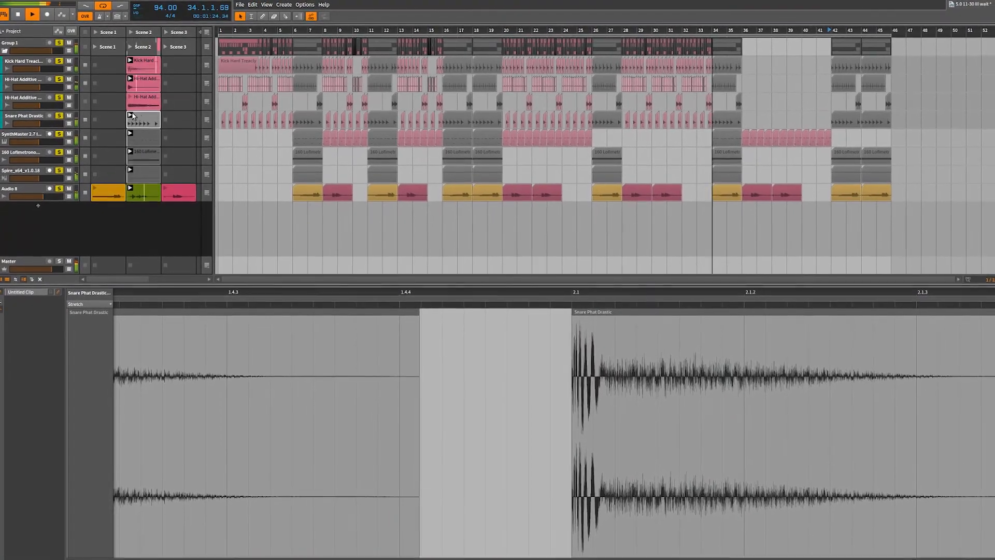
double_click(145, 115)
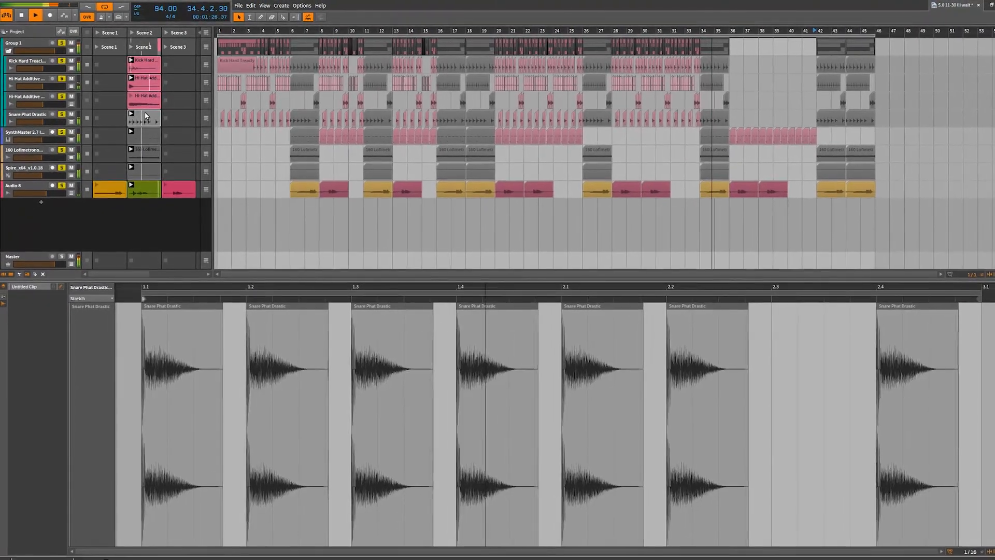
View the SynthMaster notes, the 160 Lofimetronom waveform and the Spire piano roll of the Scene 2 clips
click(143, 135)
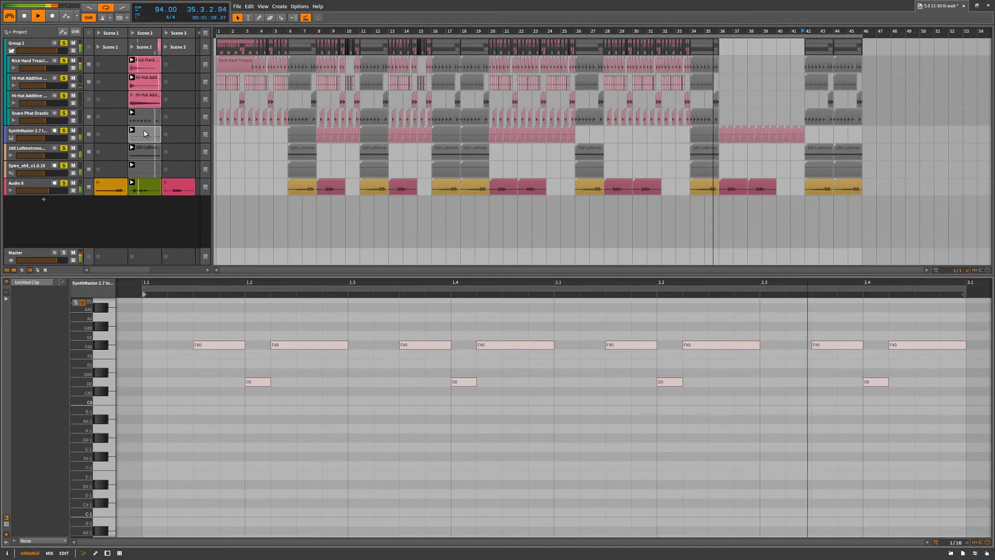
click(145, 150)
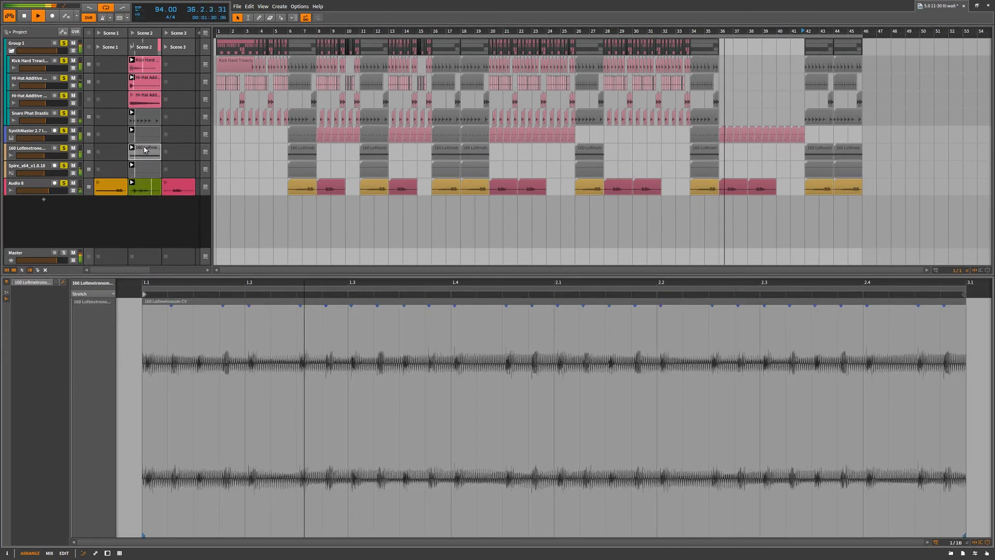
click(144, 166)
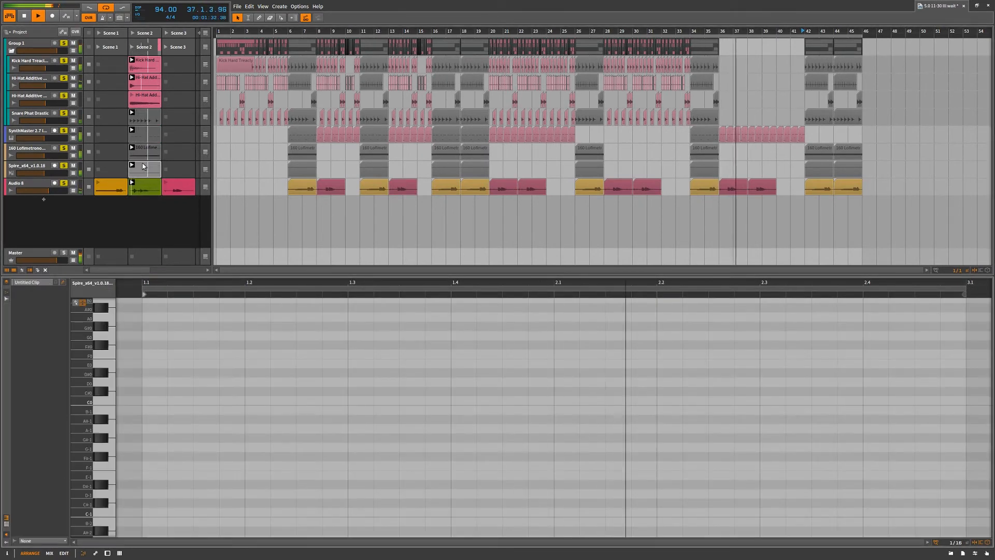
scroll(394, 396, down, 3)
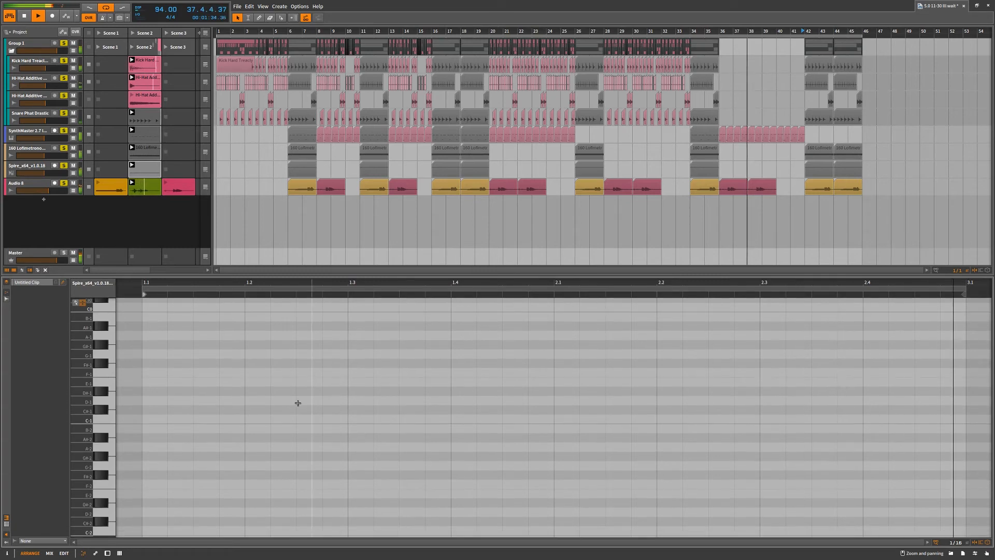
Compare the piano roll with the drum editor for the Spire clip, and show the SynthMaster clip in the drum editor
click(5, 524)
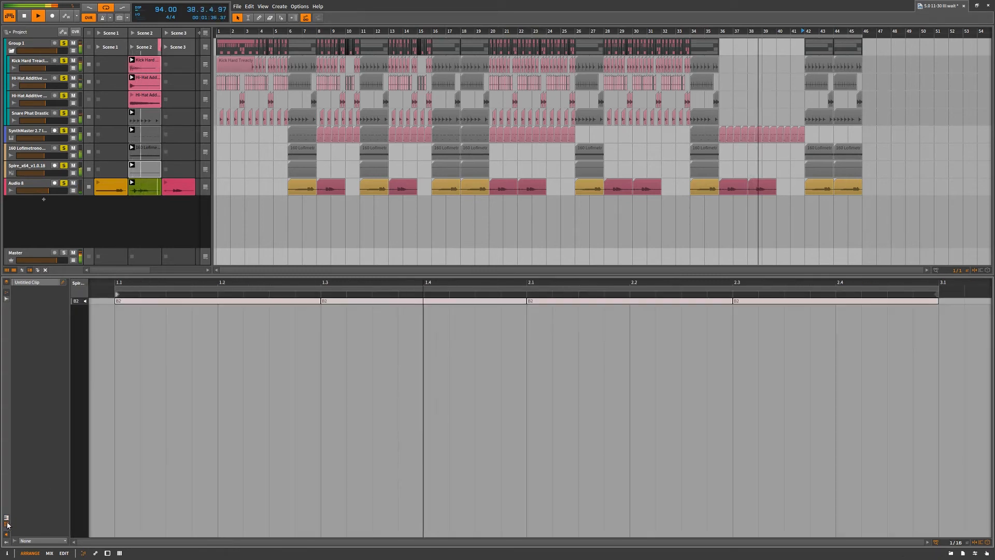
click(6, 517)
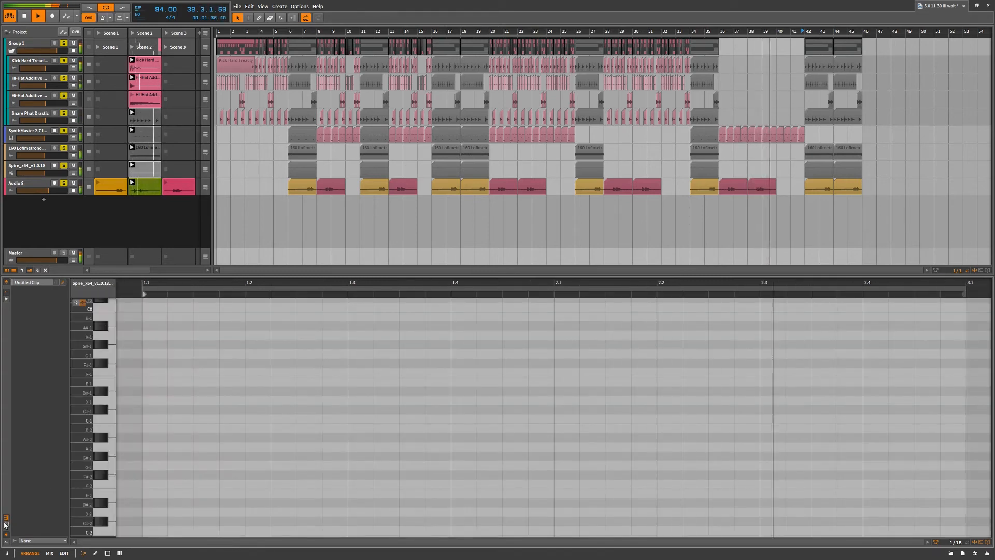
click(6, 517)
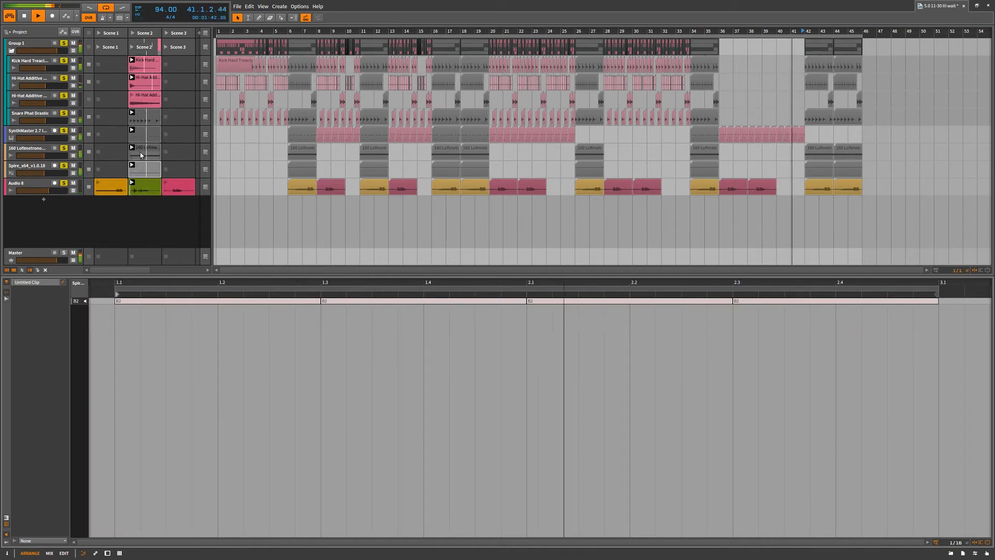
click(141, 130)
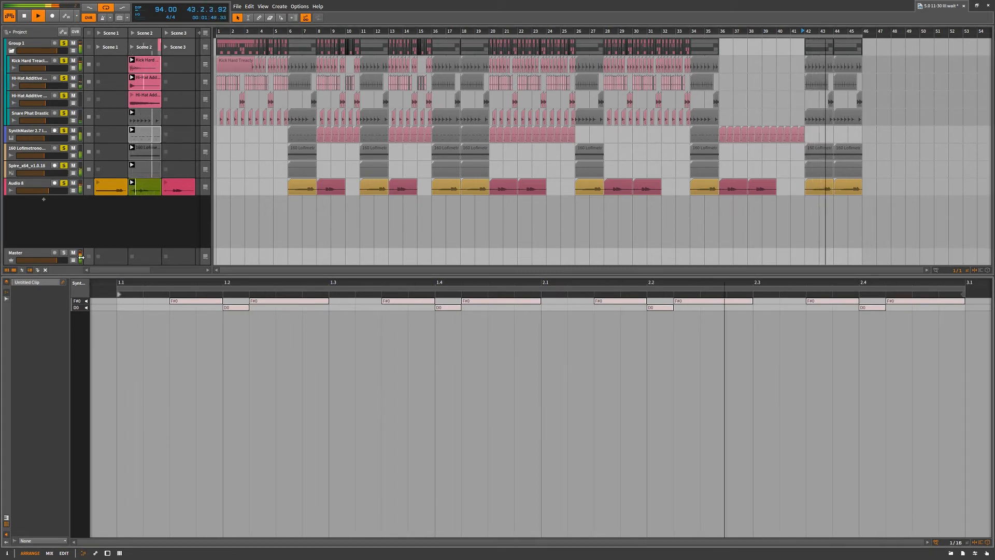
Turn off solo on Group 1 and the kick, open hi-hat, snare, SynthMaster and Audio 8 tracks
click(64, 62)
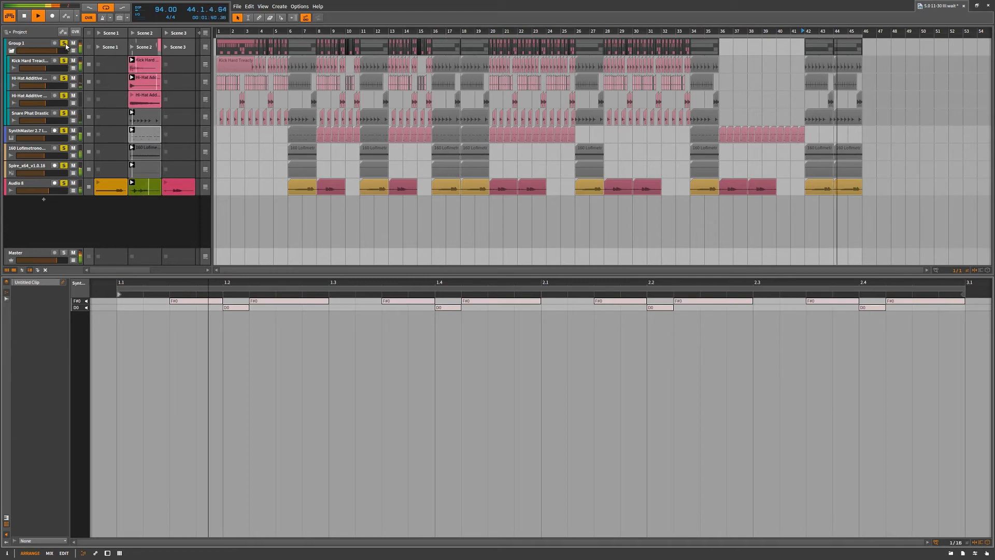
click(64, 78)
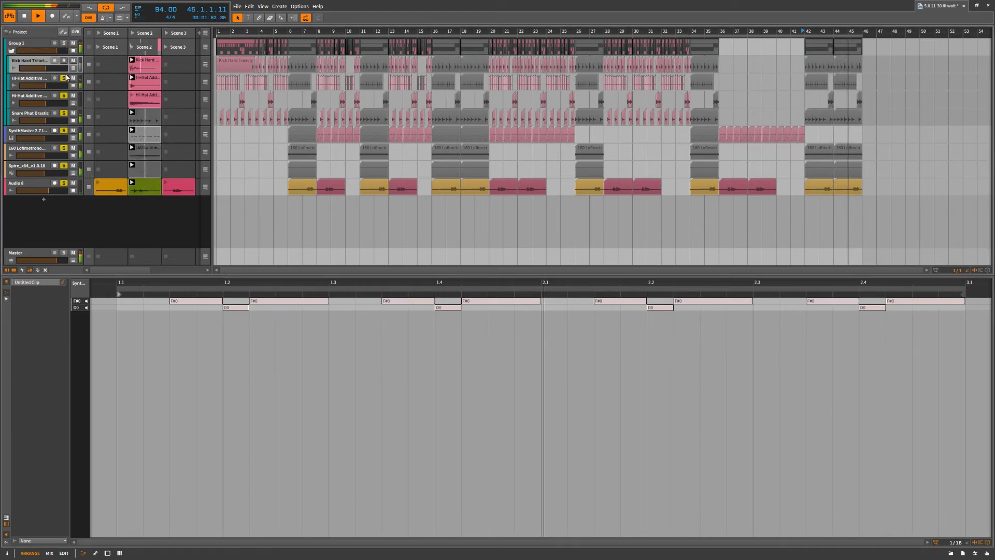
click(64, 95)
click(63, 113)
click(64, 131)
click(66, 155)
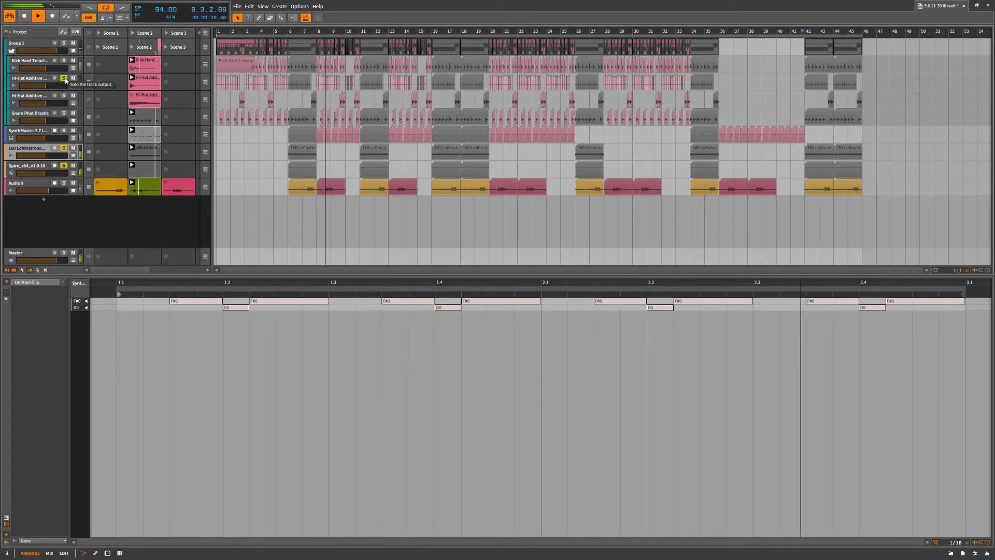
Switch all tracks' playback back to the arranger and turn off solo on the closed hi-hat, 160 Lofimetronom and Spire tracks
click(205, 33)
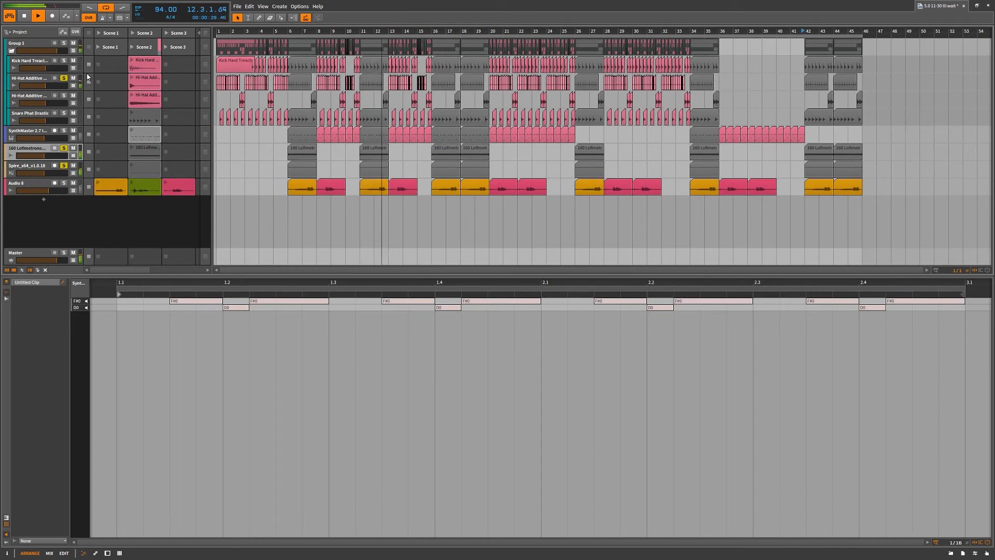
click(64, 78)
click(64, 149)
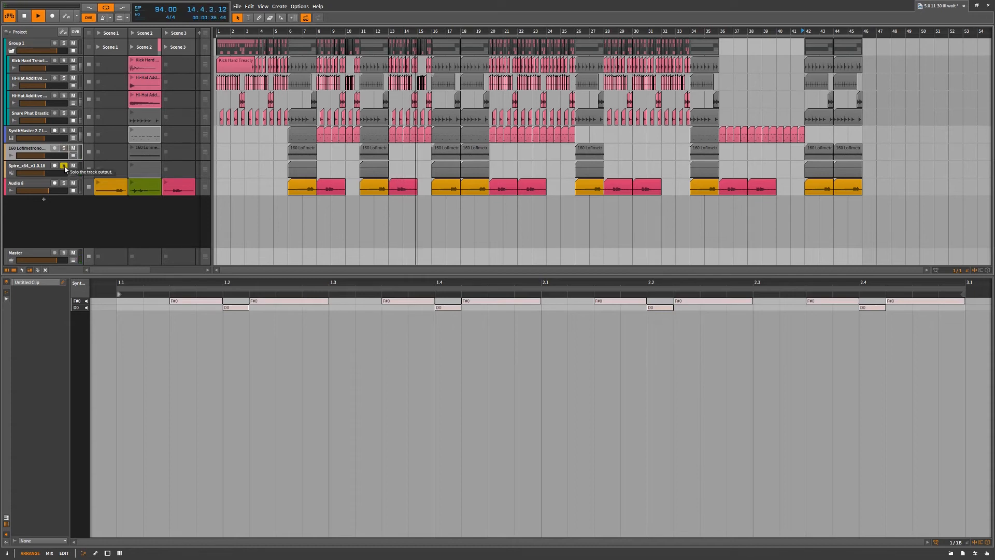
click(64, 166)
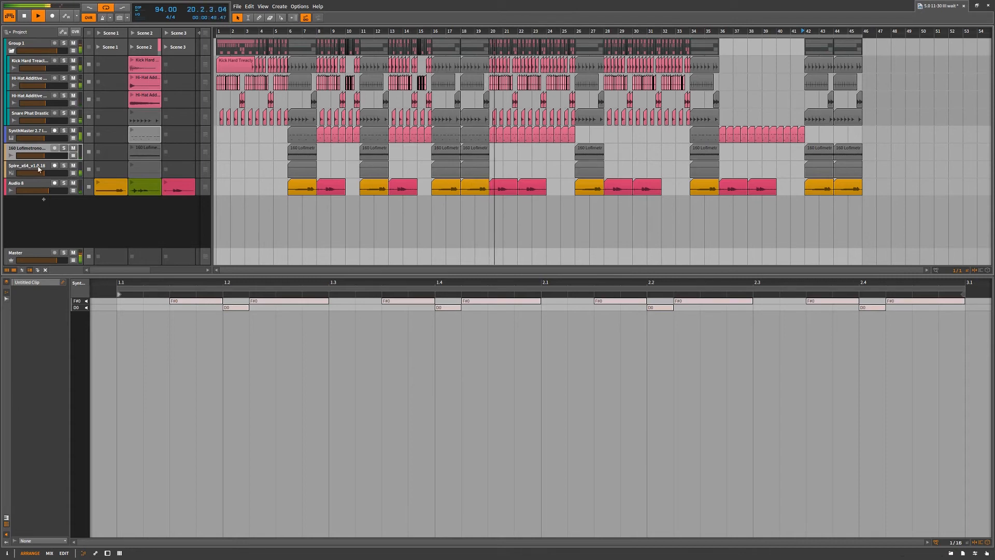
Select the Audio 8 track and view the waveform of its pink Scene 3 clip
click(32, 185)
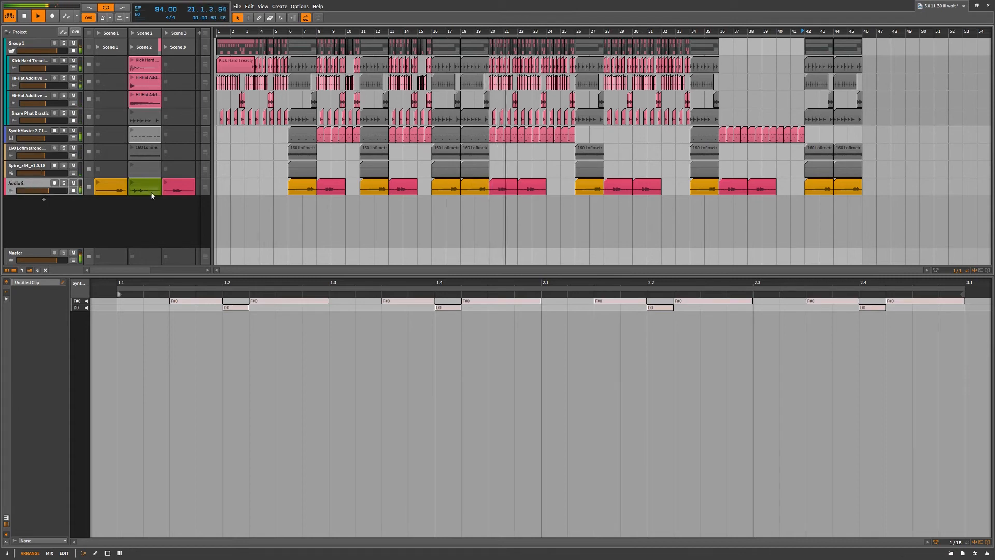
click(180, 187)
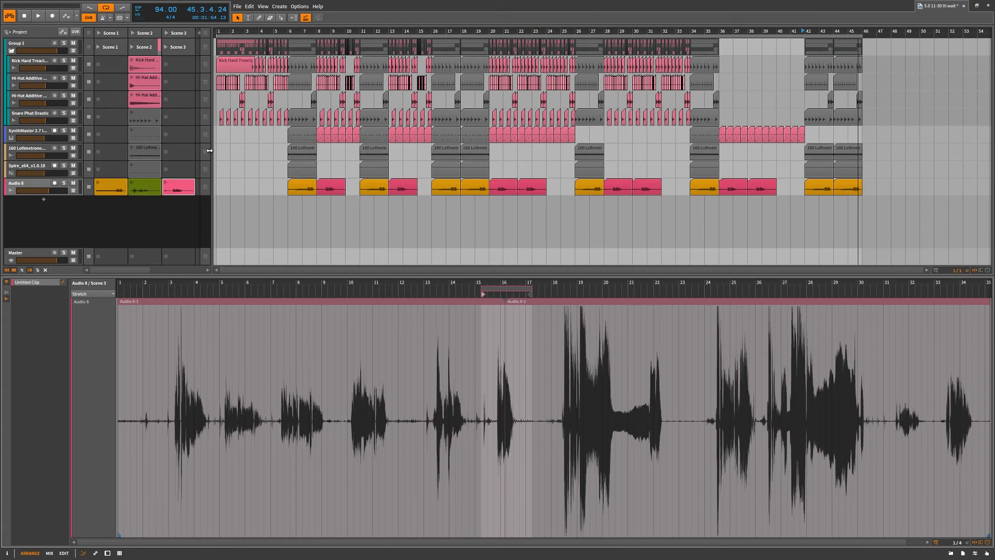
Widen the clip launcher area and move the SynthMaster track's clip from Scene 2 to Scene 3, fitting its notes in the detail editor
drag(210, 151, 330, 150)
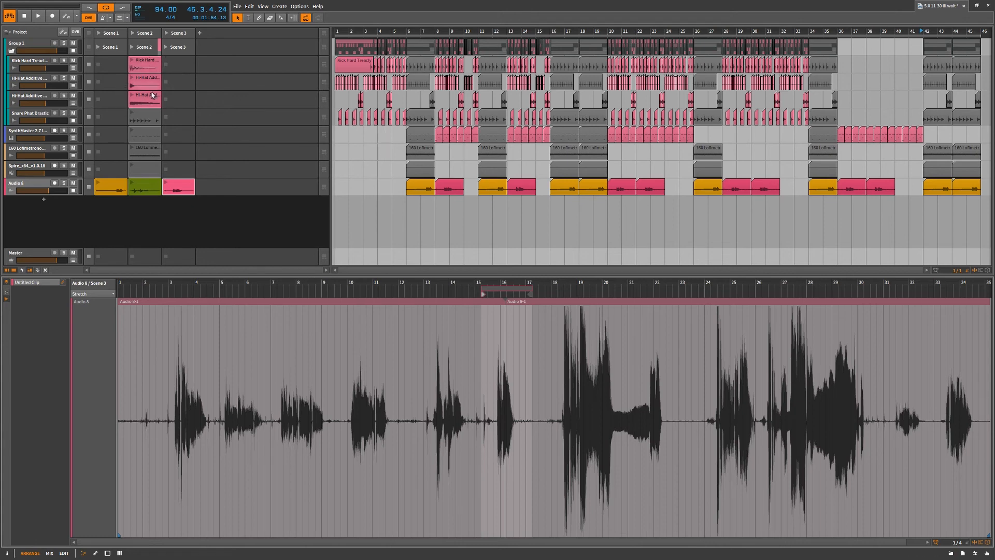
click(149, 130)
drag(149, 129, 183, 134)
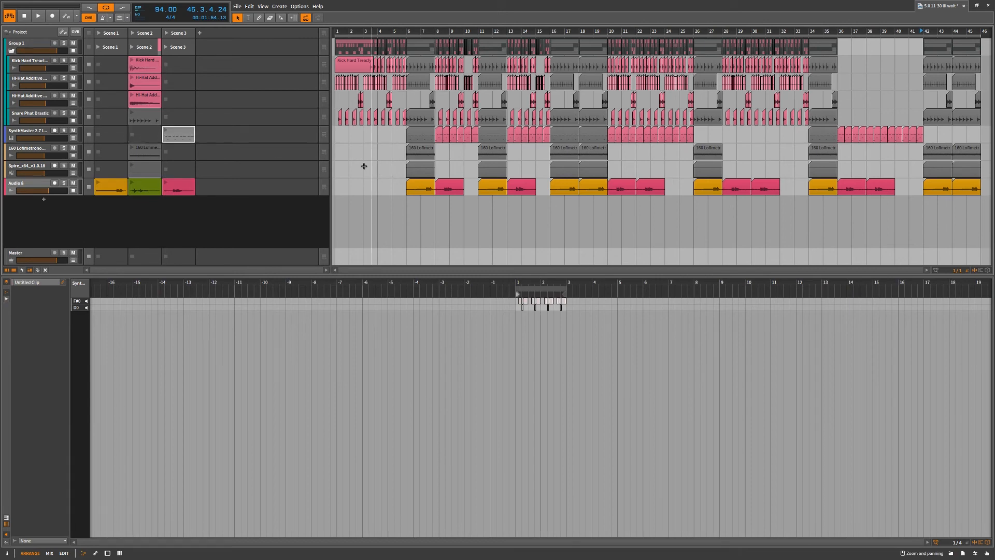
double_click(179, 131)
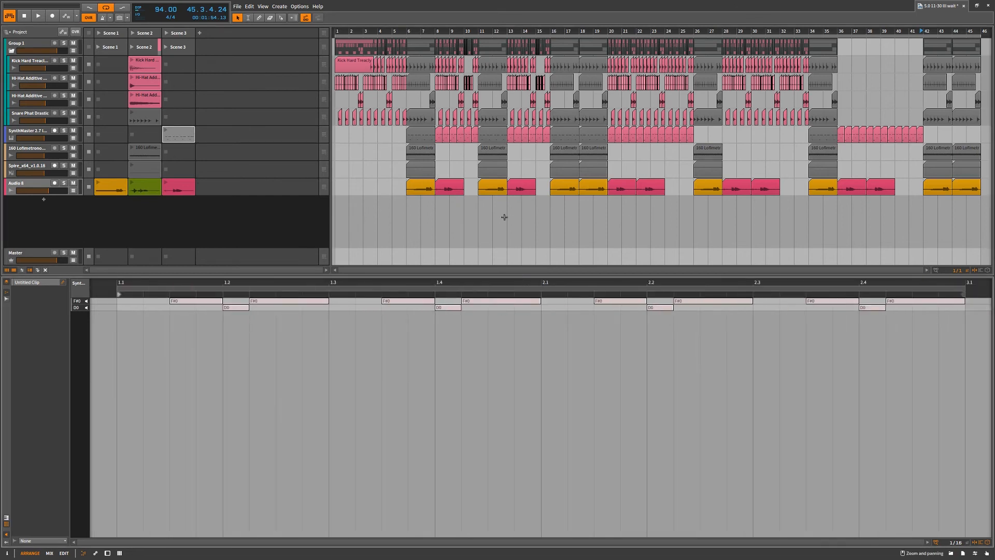
drag(329, 197, 445, 200)
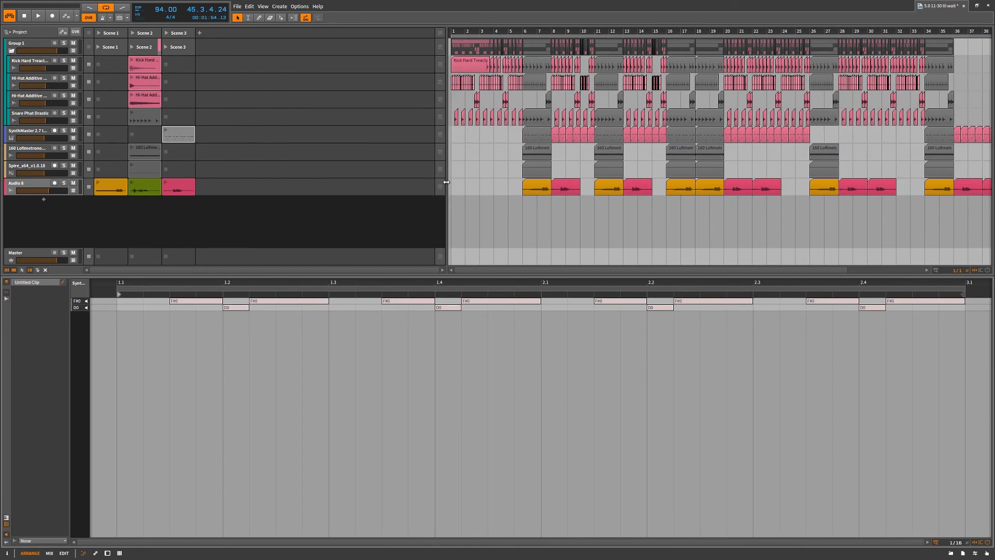
click(248, 203)
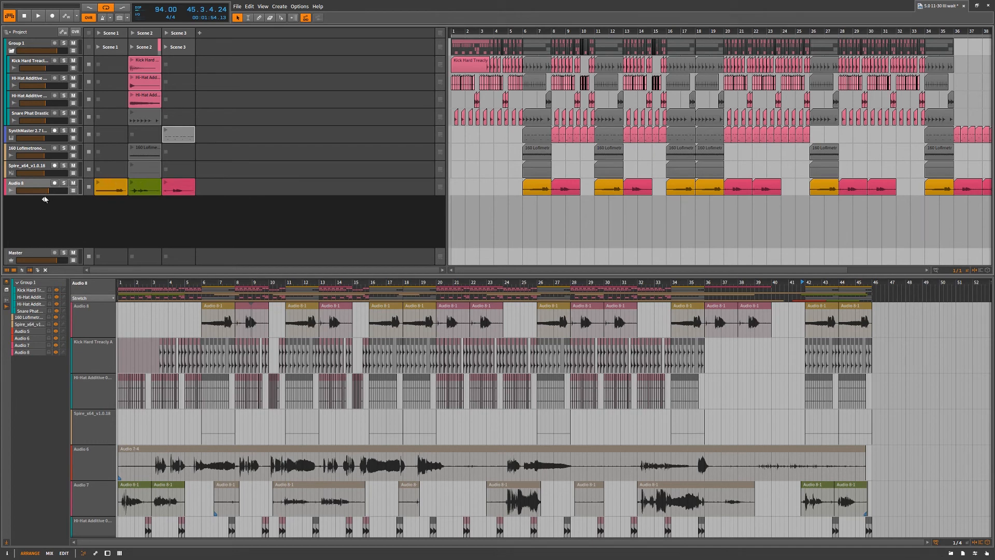
Add an instrument track below Audio 8, browse the available devices and presets, and close the browser without inserting anything
click(44, 201)
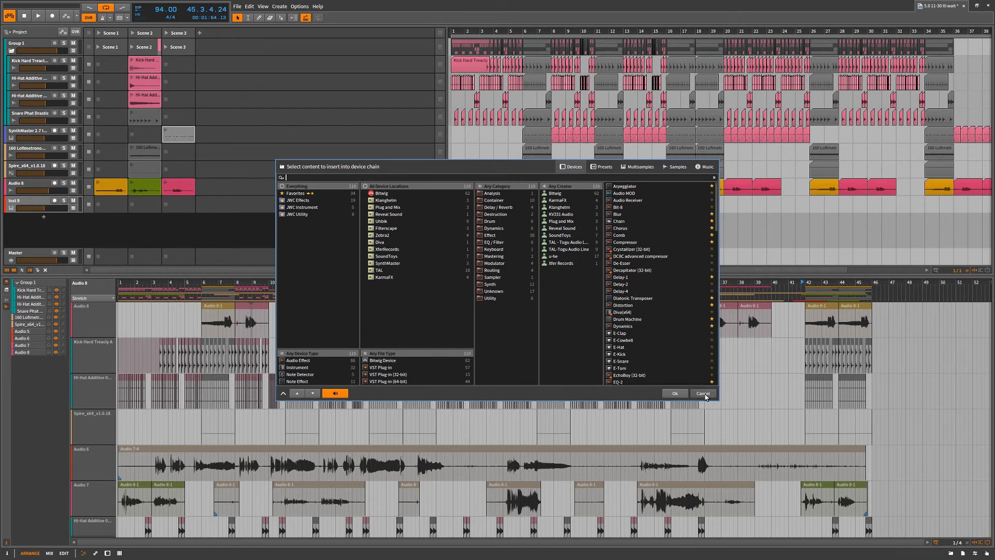
click(703, 393)
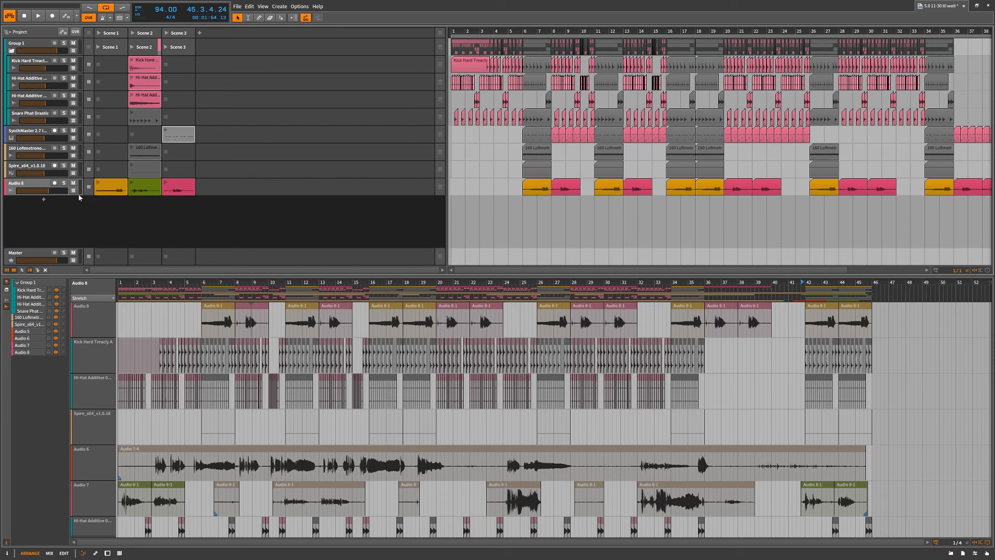
click(44, 199)
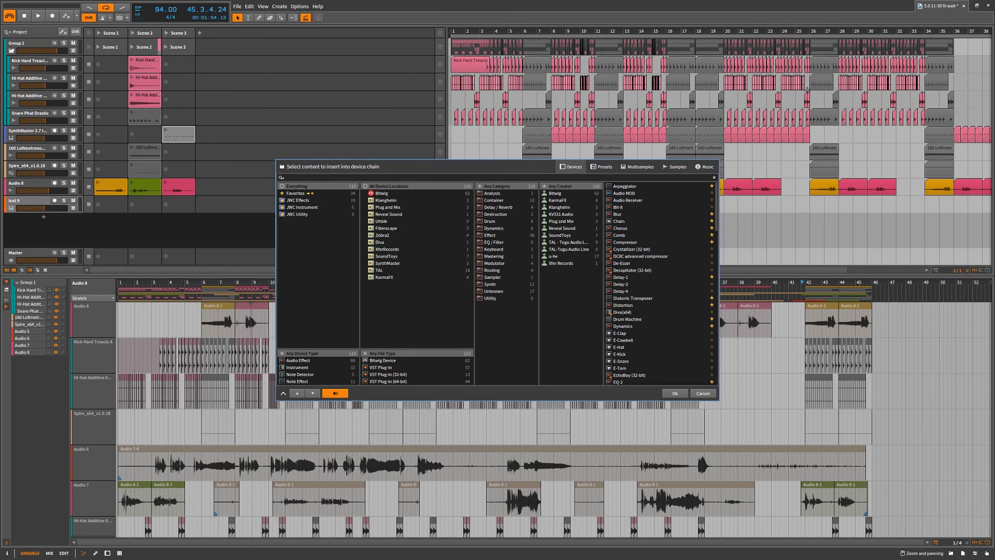
click(603, 167)
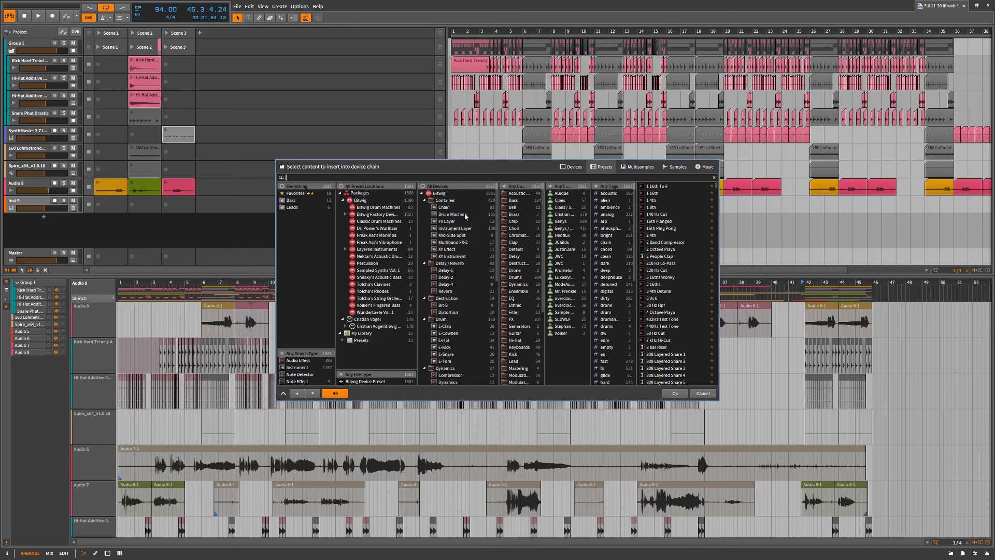
scroll(669, 291, down, 10)
scroll(464, 258, down, 5)
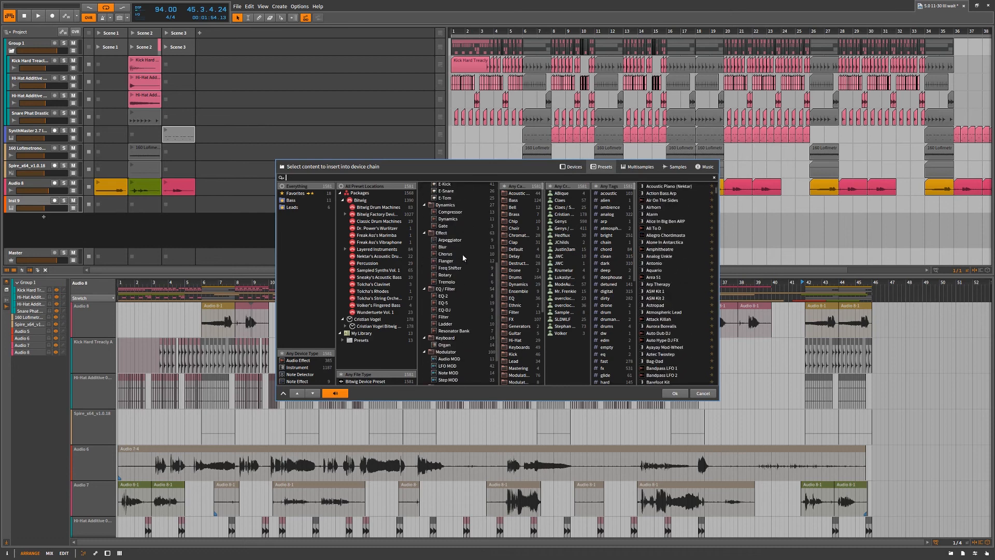
click(702, 392)
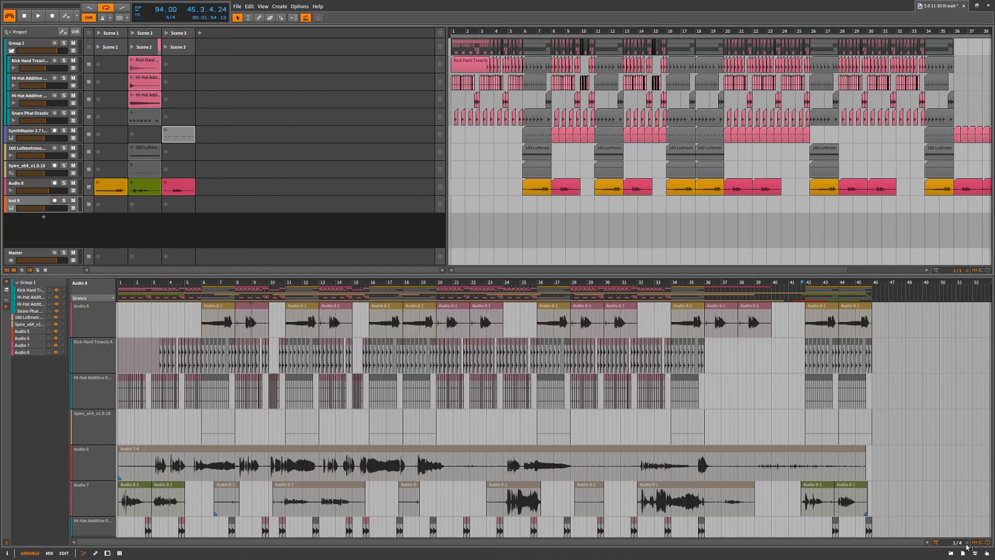
Look through the sample locations in the browser panel, and hide the panel again
click(951, 553)
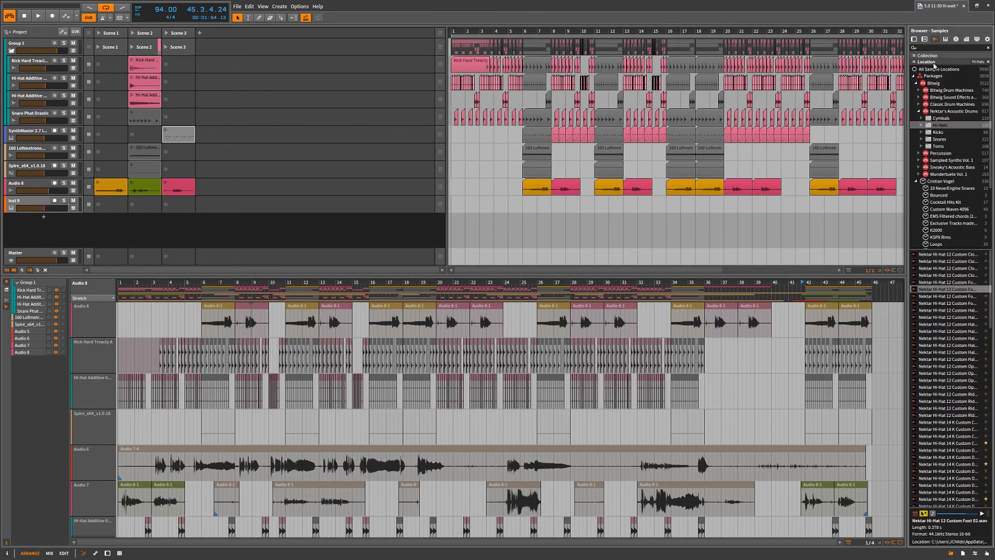
click(935, 63)
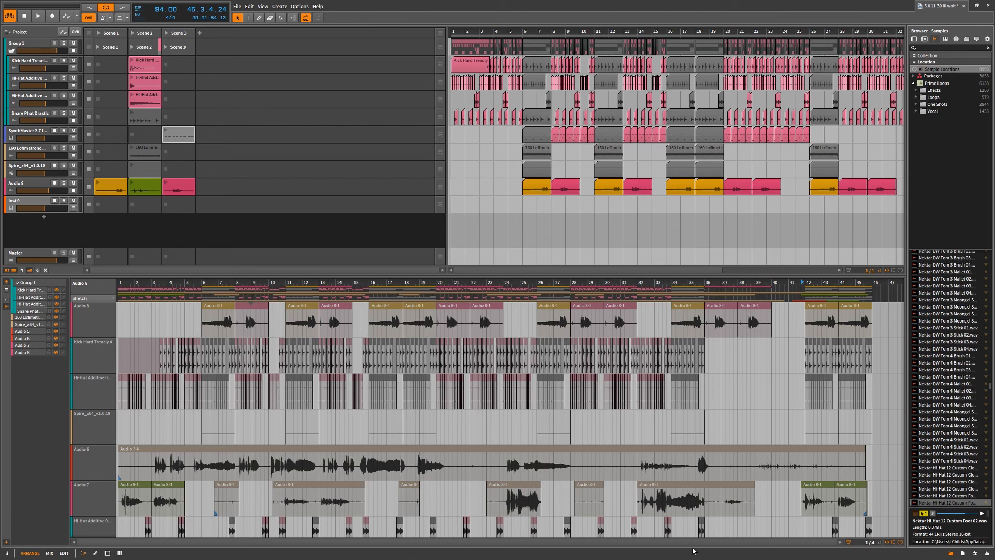
click(951, 553)
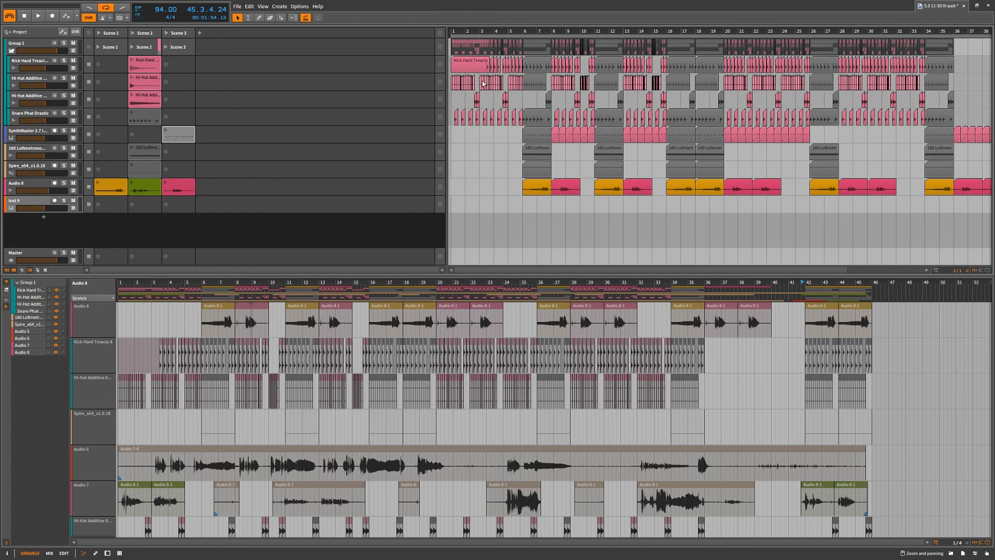
Narrow the clip launcher to give the arranger more room, and magnify the detail editor's timeline around bar 26
scroll(511, 28, down, 4)
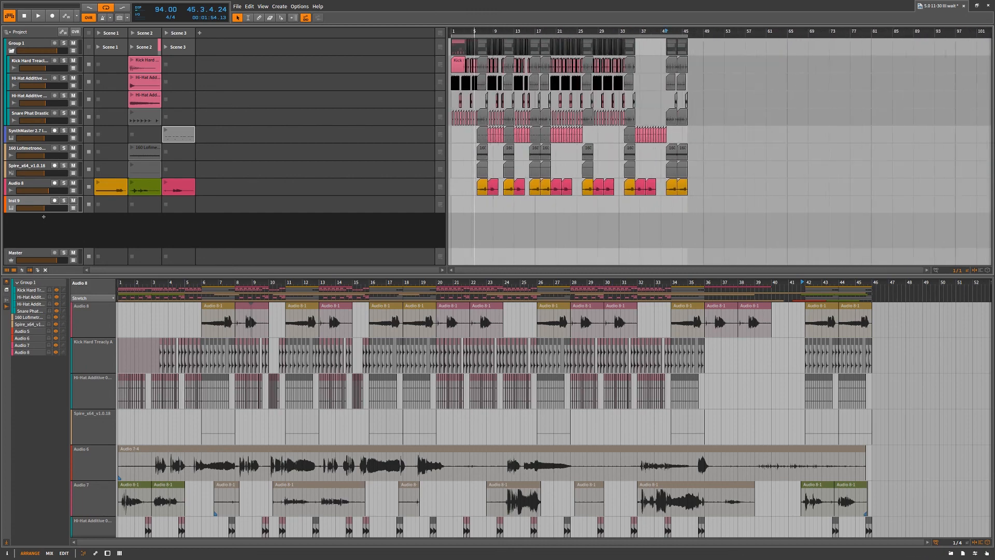
scroll(498, 28, up, 5)
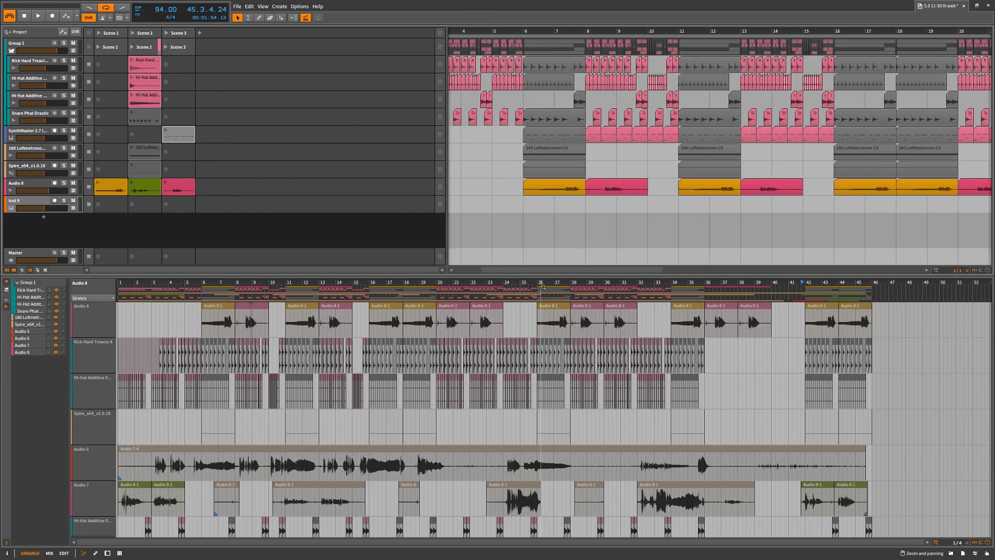
drag(541, 283, 532, 226)
drag(446, 114, 351, 120)
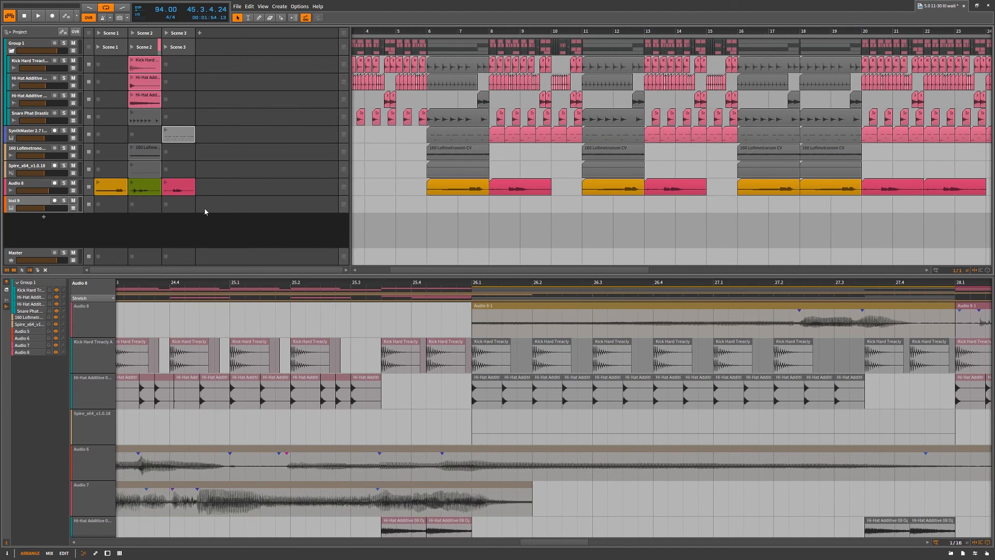
Show the Mix view and play two short passages of the song to watch the track meters, stopping after each
key(alt+2)
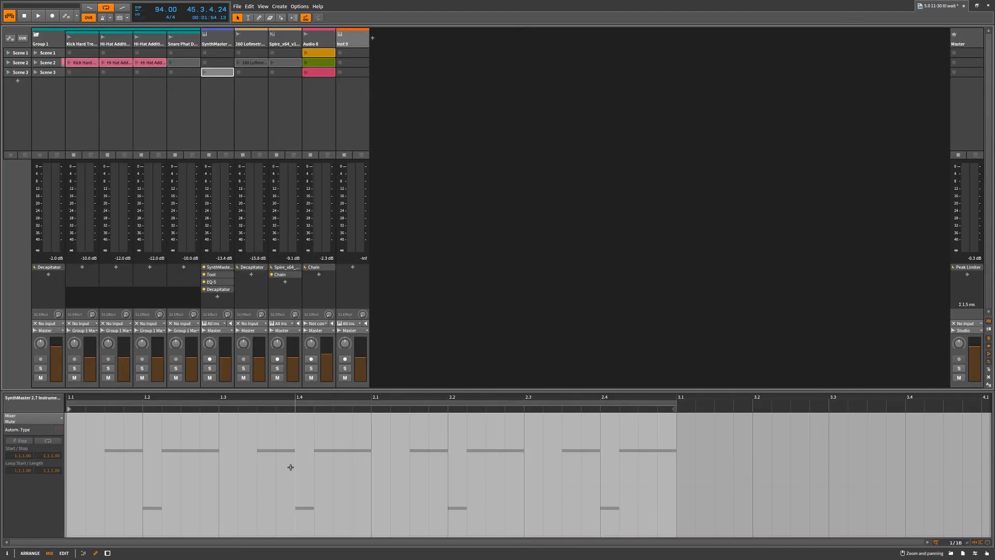
key(space)
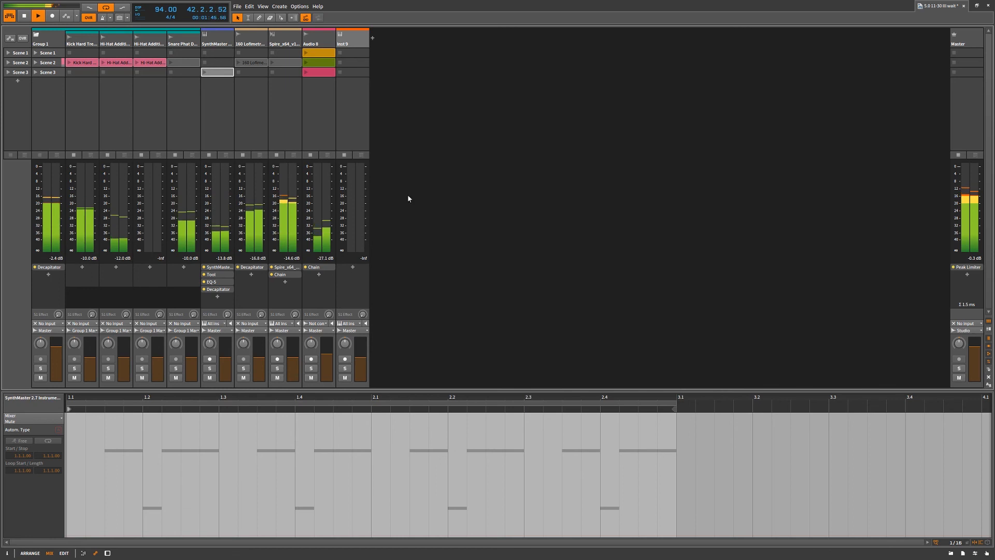
key(space)
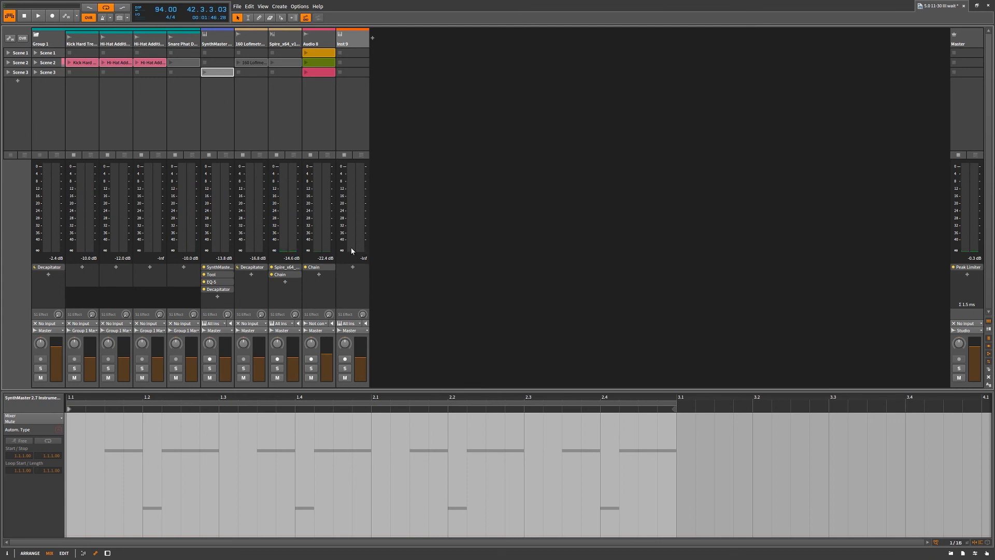
key(space)
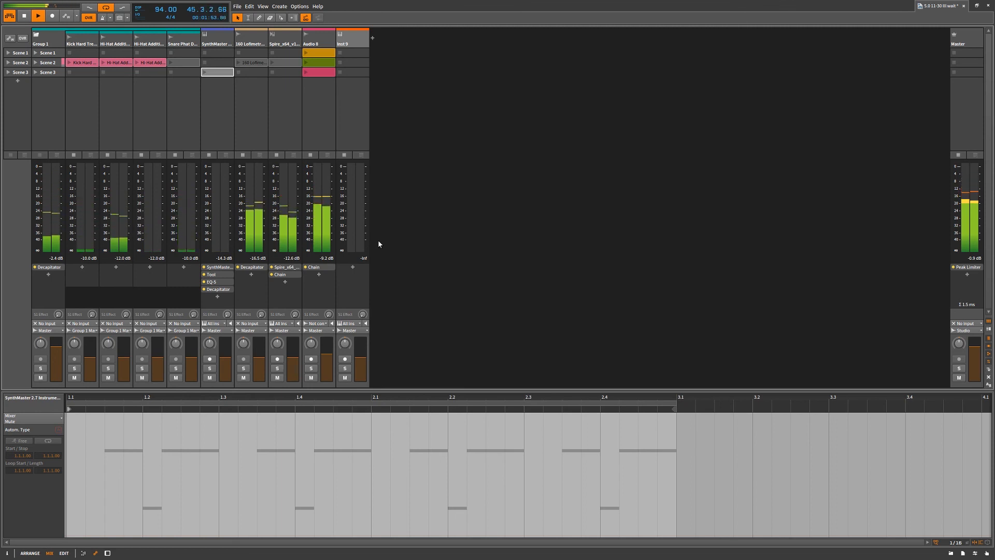
key(space)
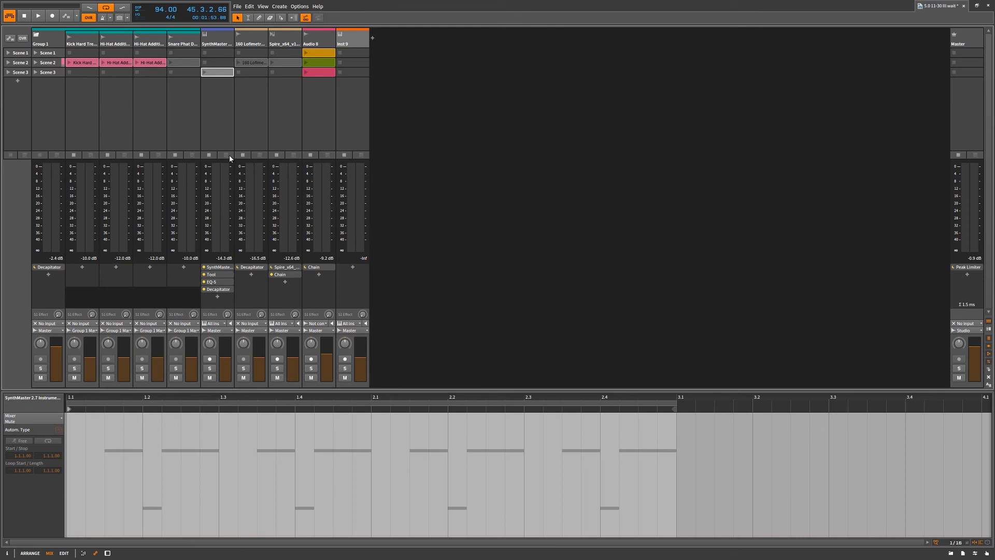
Show the Edit view briefly and return to the Arrange view
click(64, 554)
click(31, 553)
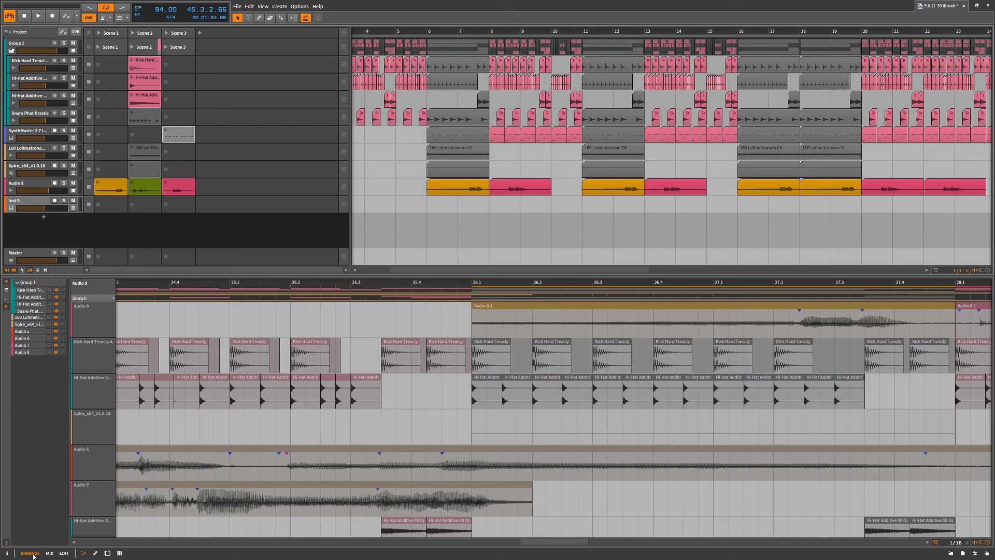